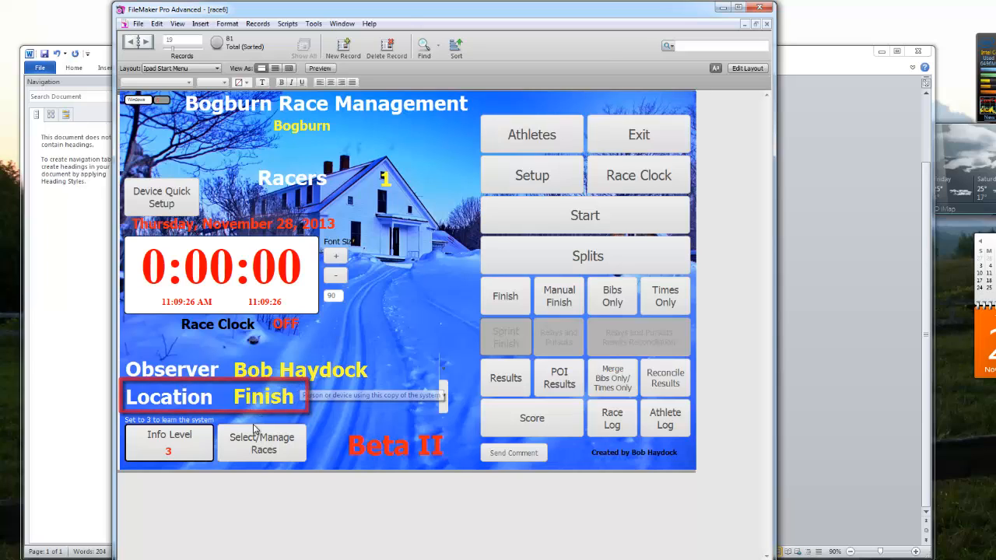
Cycle the Info Level through its settings and back to 3
left_click(187, 453)
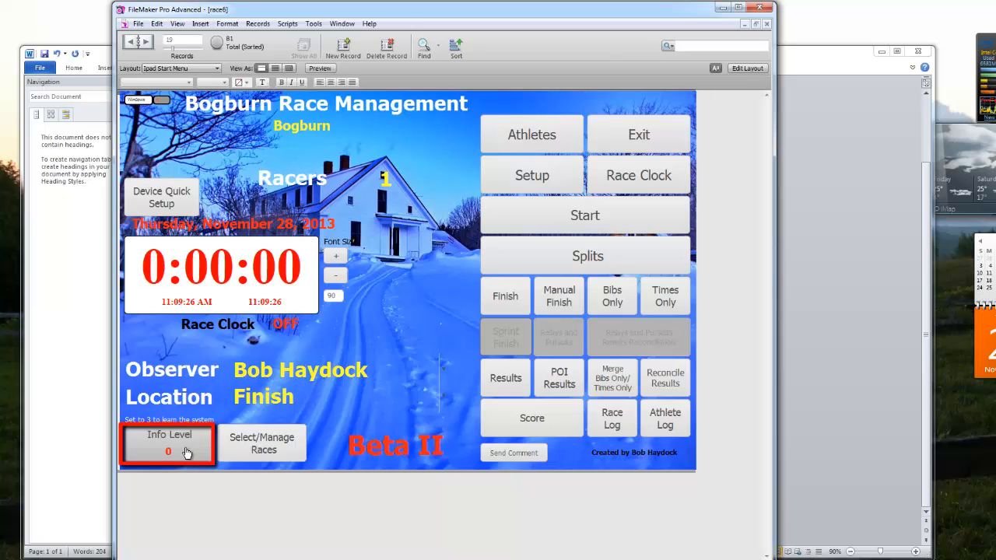
left_click(187, 452)
left_click(187, 453)
left_click(187, 453)
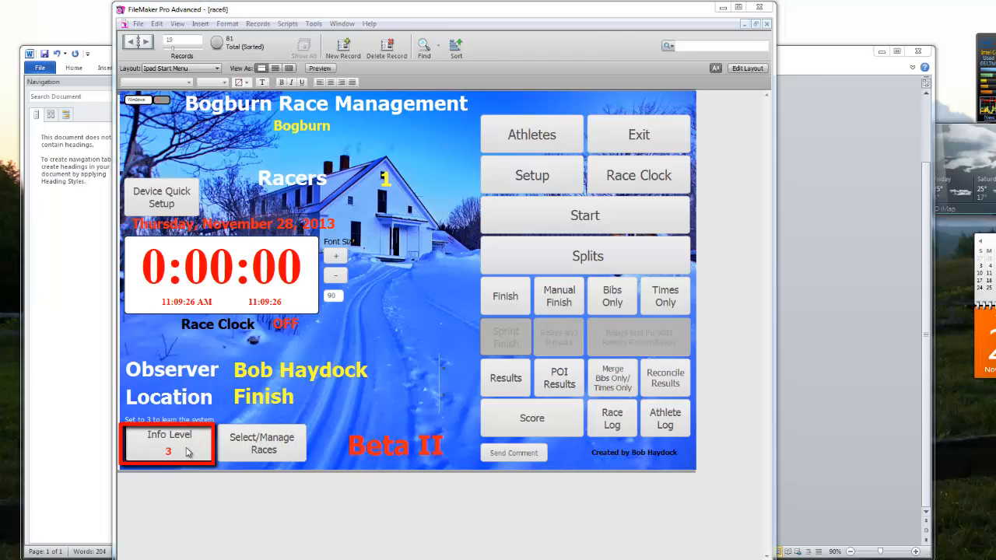
left_click(557, 287)
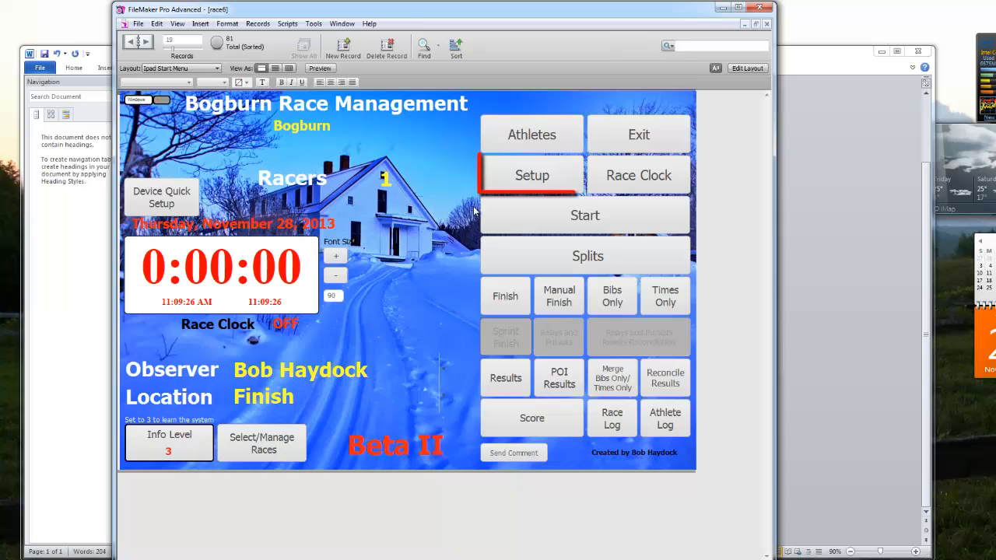
Go to the race setup and open the race package import
left_click(529, 179)
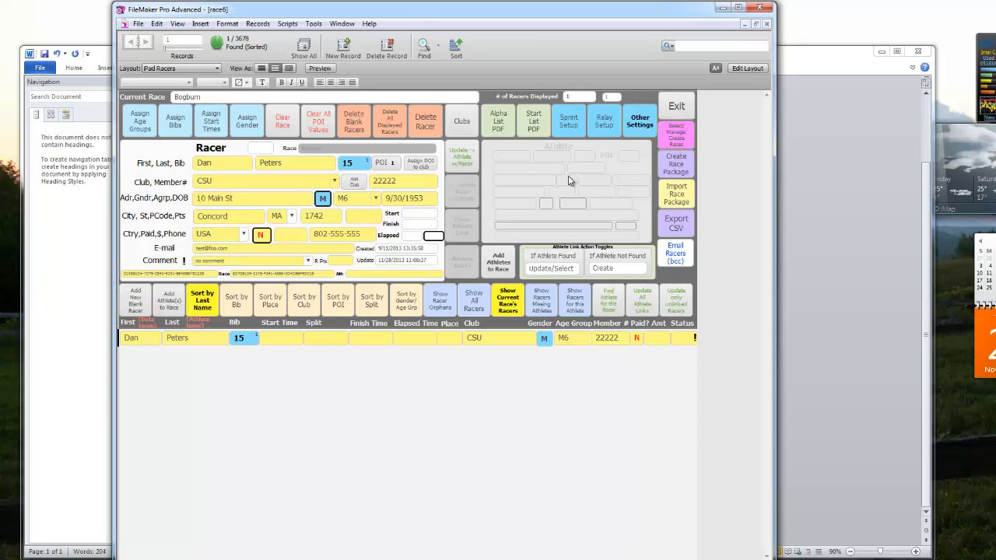
left_click(686, 204)
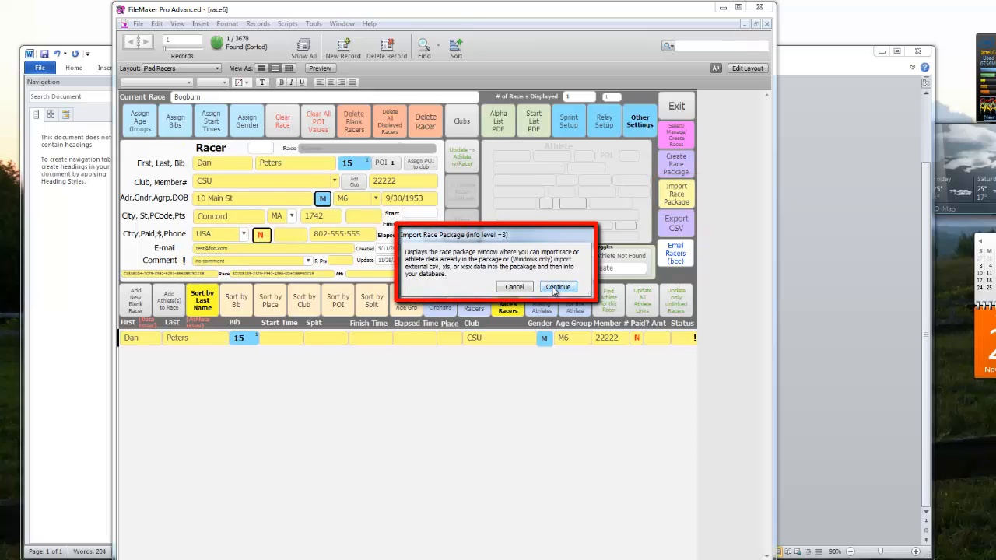
left_click(556, 288)
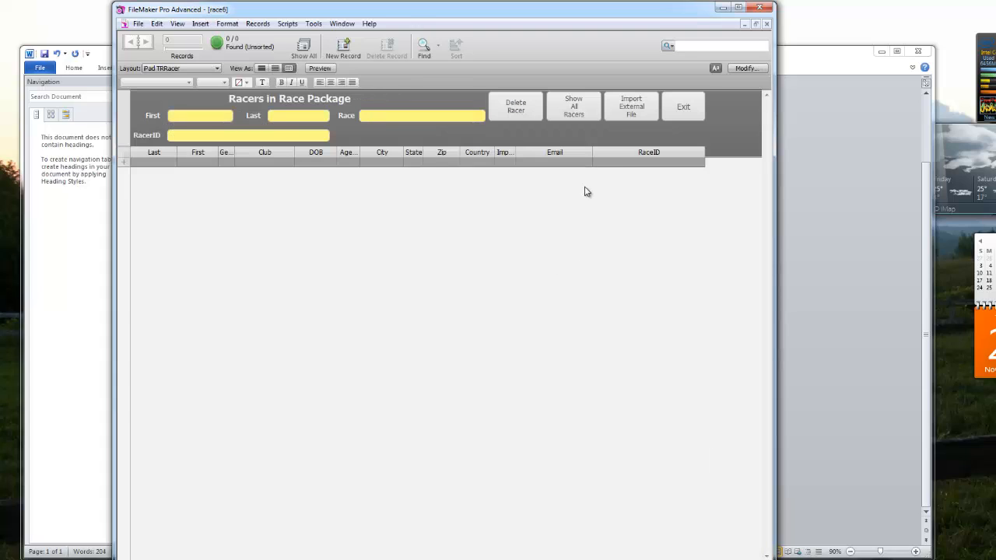
Import Sheet1 of RaceTestImport.xlsx into the race package as new racer records, keeping the field mapping and auto-enter options
left_click(627, 111)
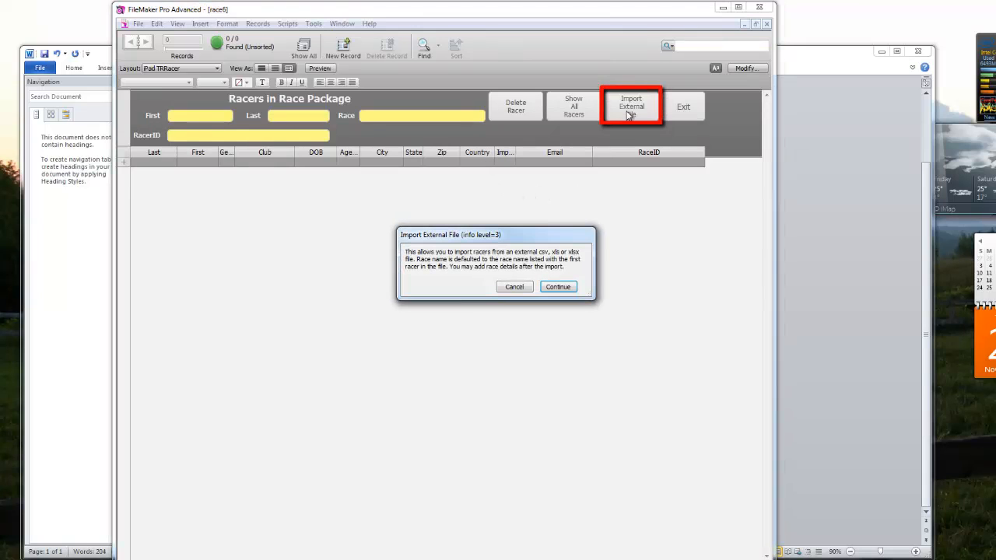
left_click(559, 287)
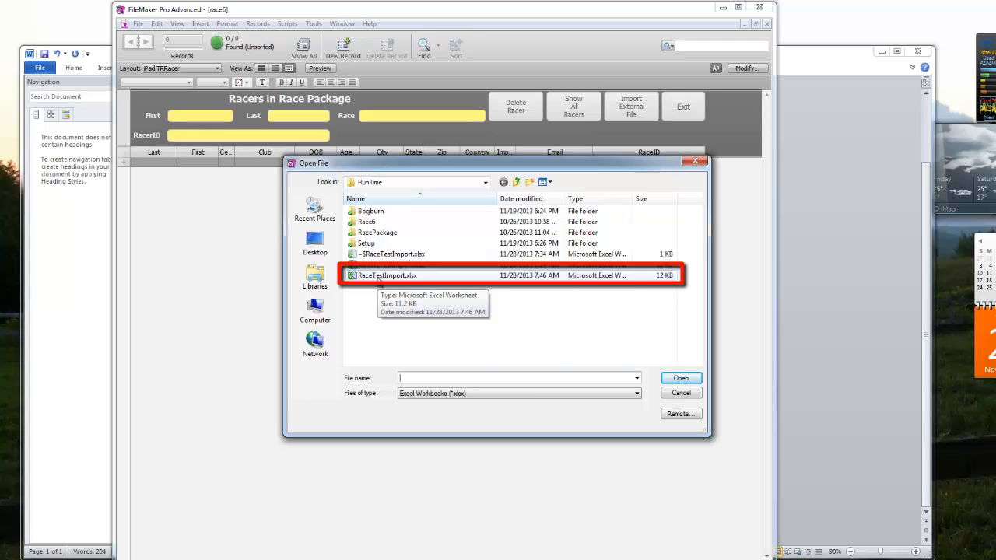
double_click(379, 276)
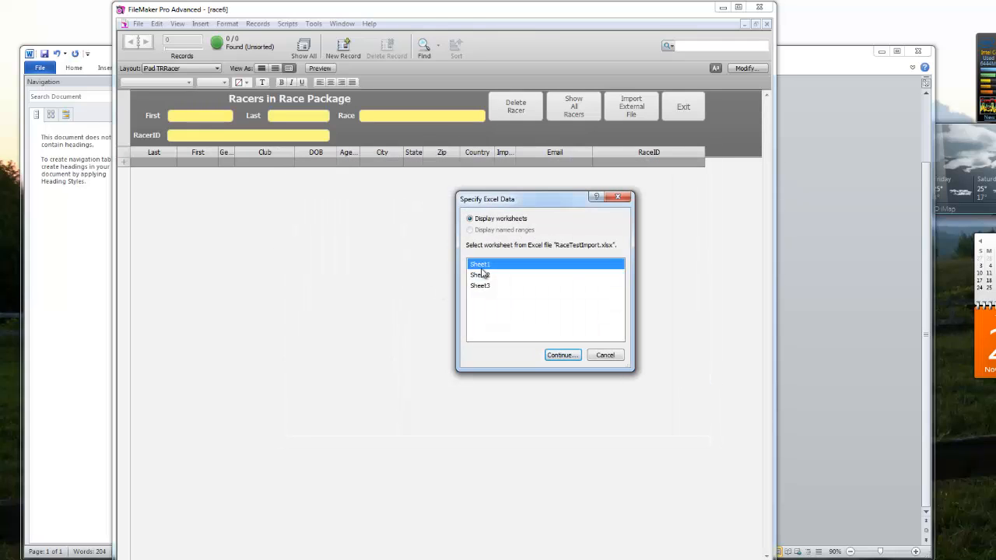
left_click(565, 356)
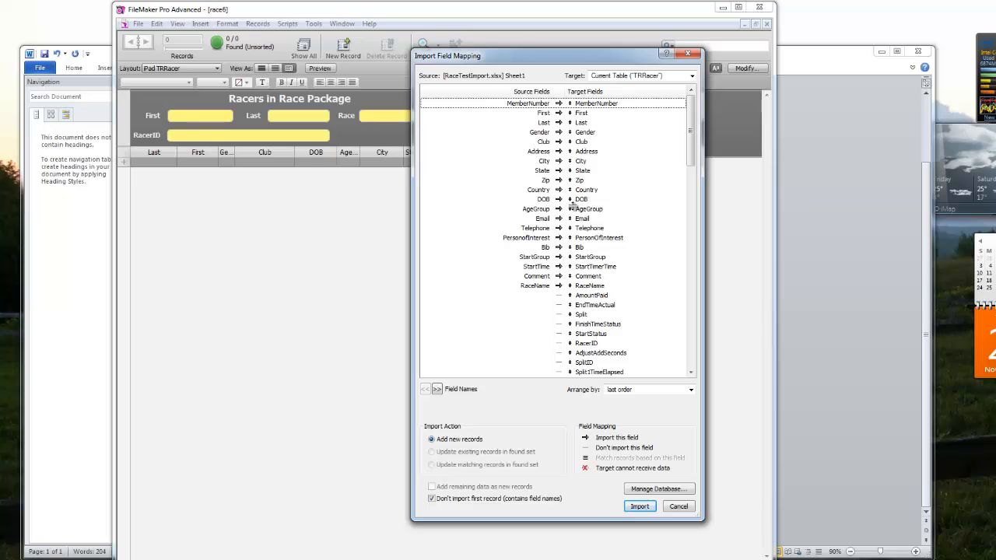
left_click(639, 506)
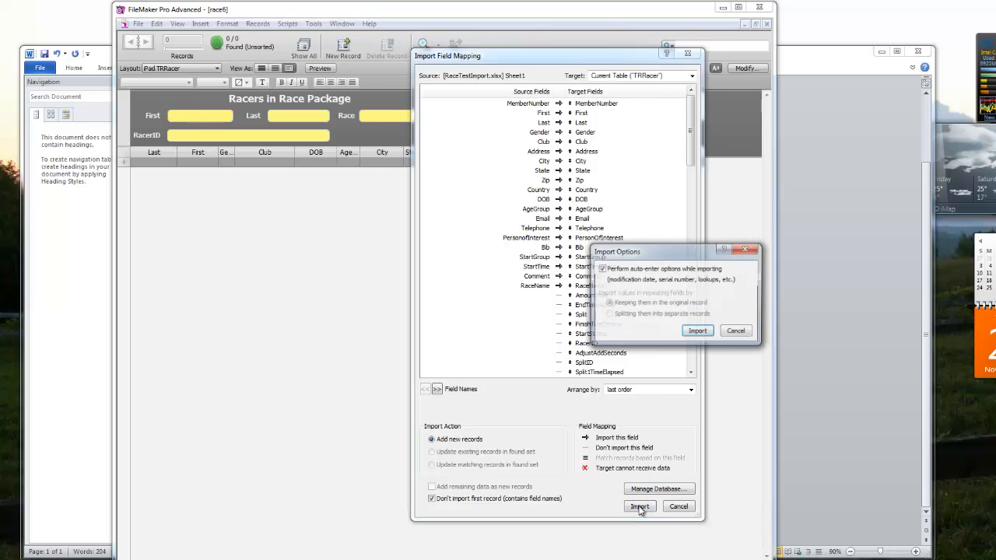
left_click(697, 331)
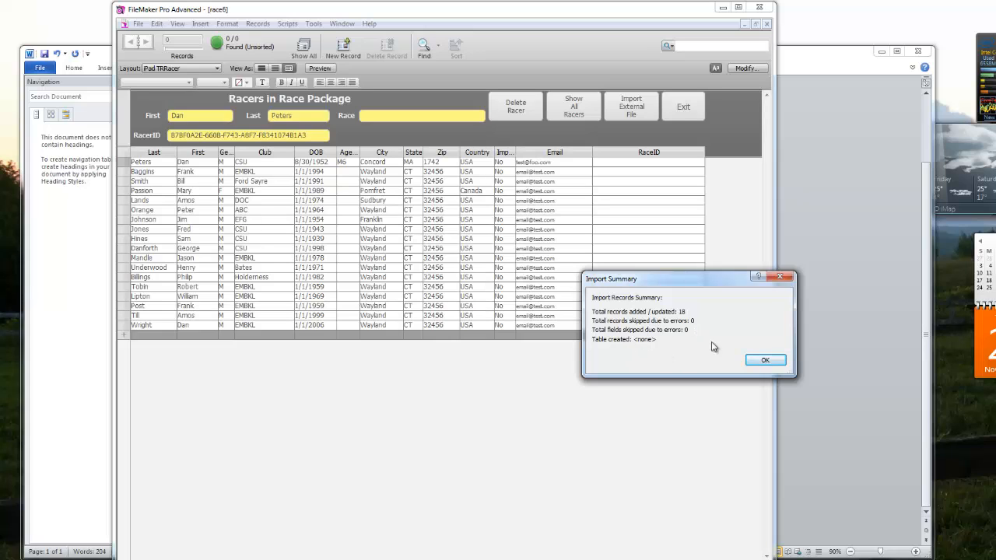
left_click(762, 362)
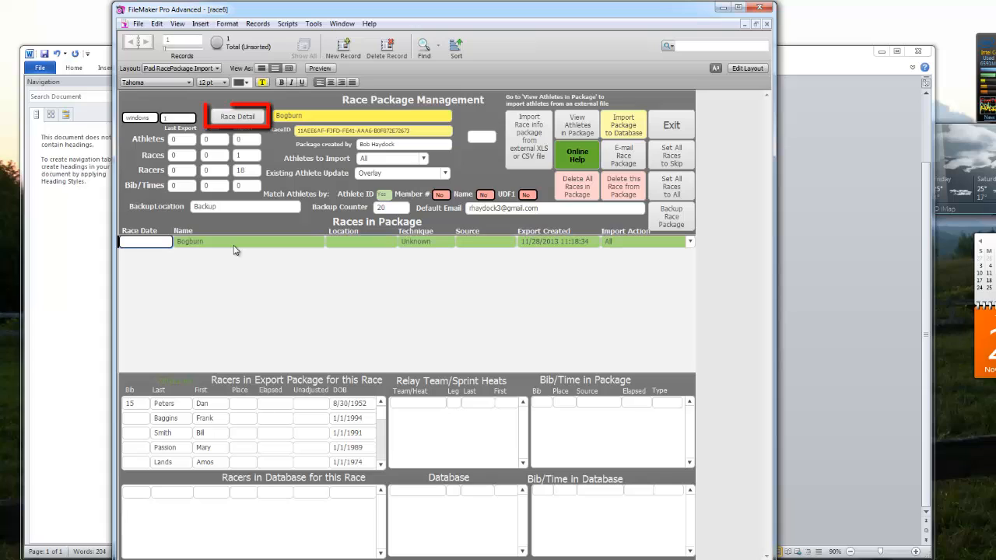
In the package's race details, set the race date to 1/1/2014 and the race name to "A Sample Race"
left_click(237, 118)
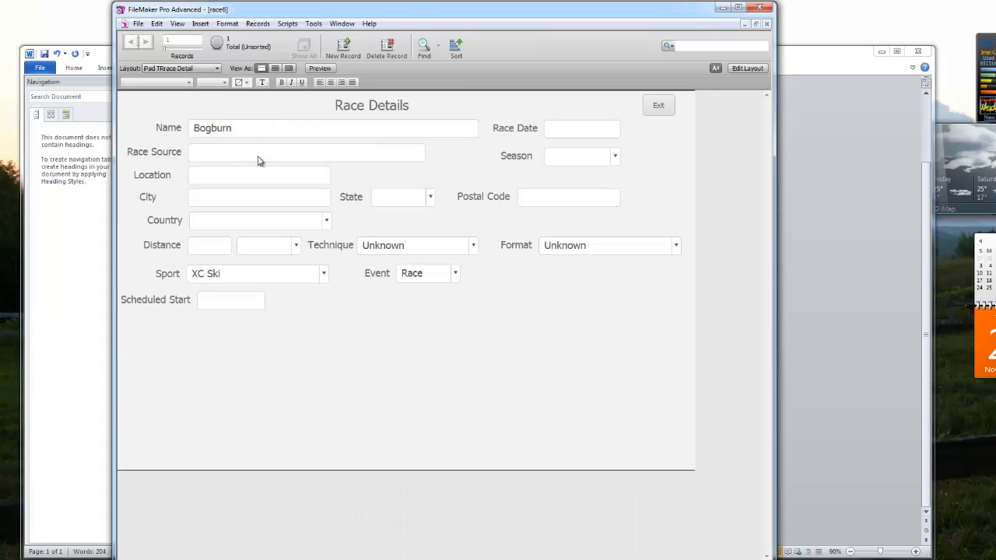
left_click(551, 128)
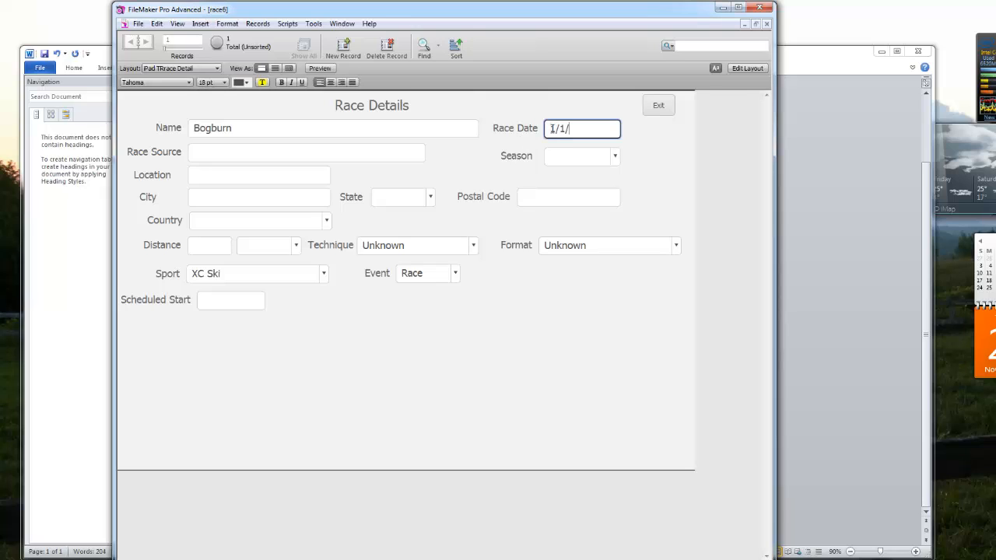
type("1/1/2014")
left_click(236, 129)
left_click_drag(236, 128, 191, 128)
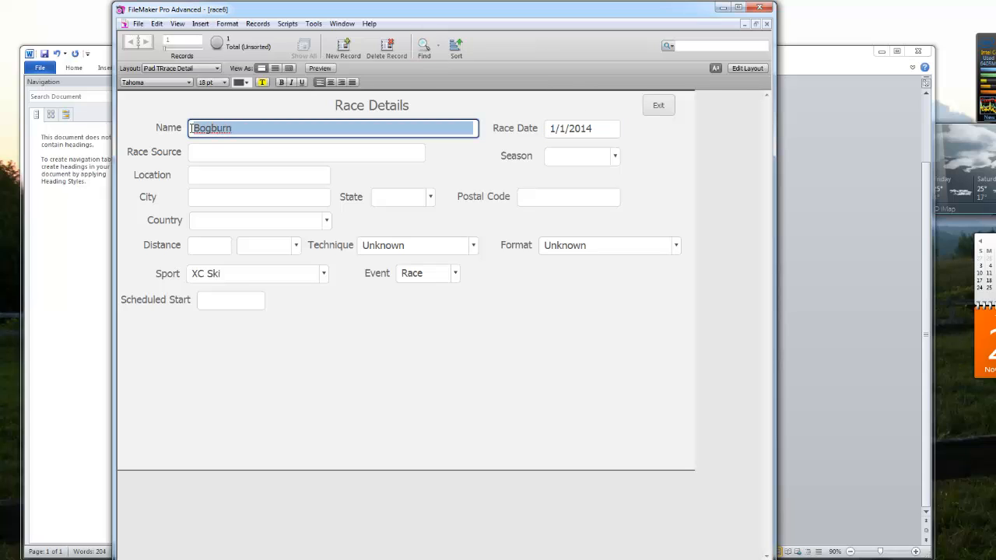
type("A Sam")
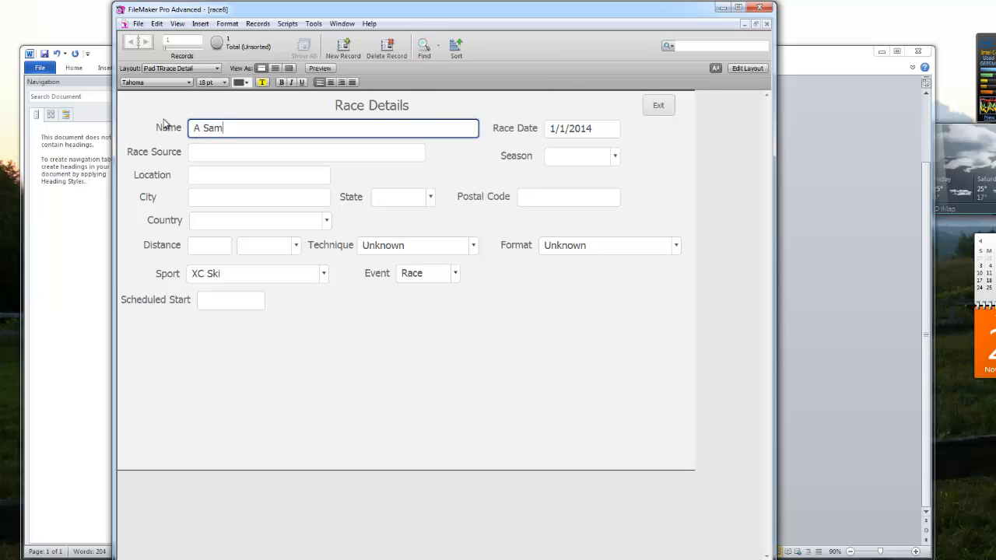
type("ple Race")
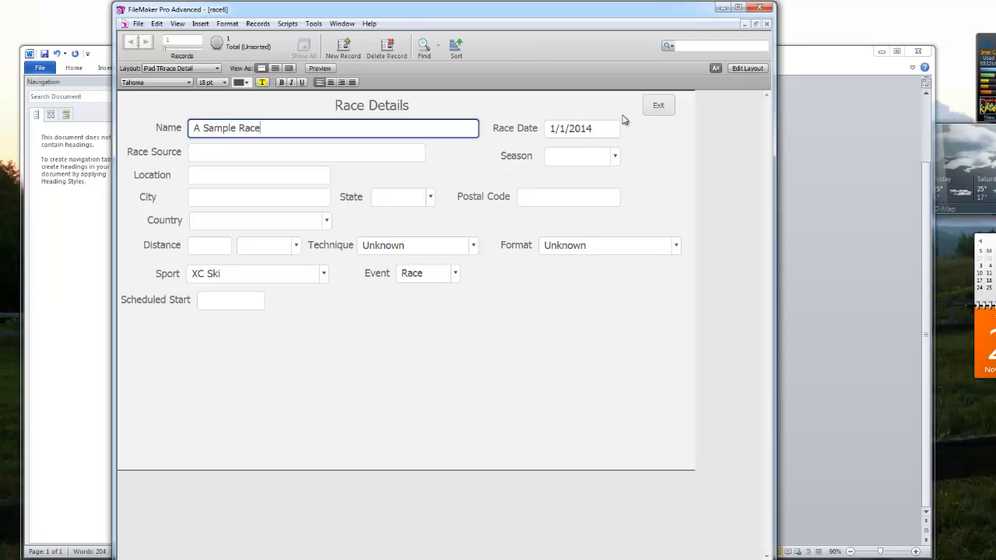
left_click(658, 109)
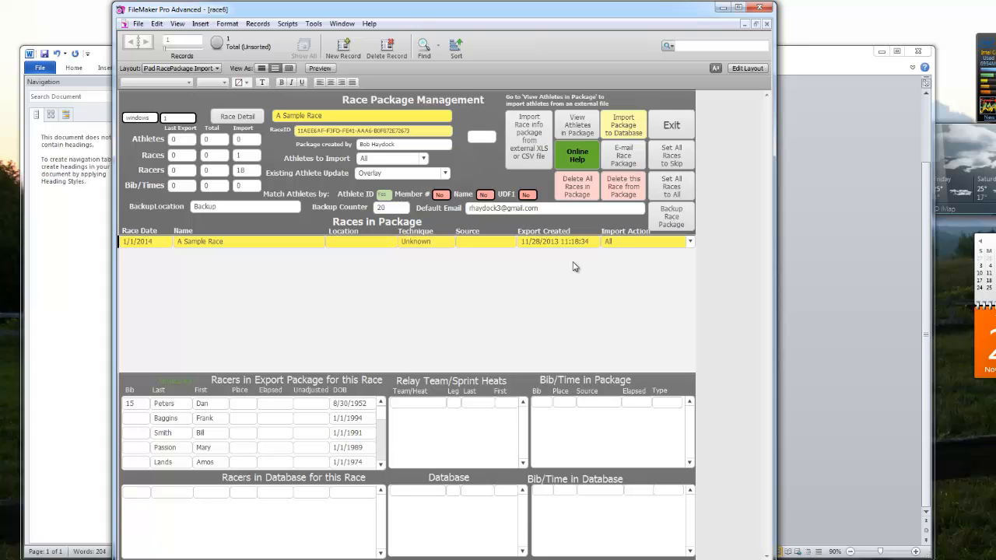
Import the race package into the database and return to the start menu
left_click(627, 131)
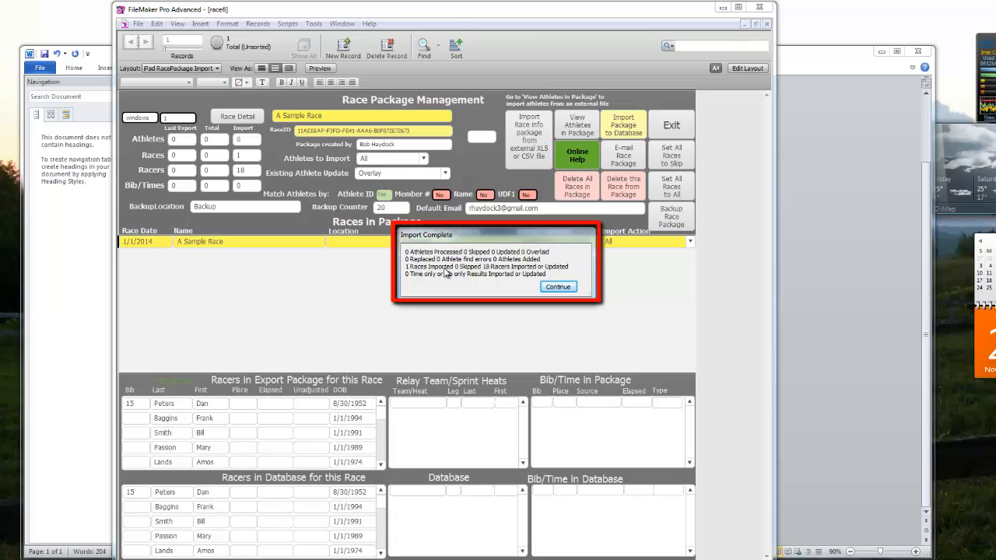
left_click(558, 288)
left_click(671, 130)
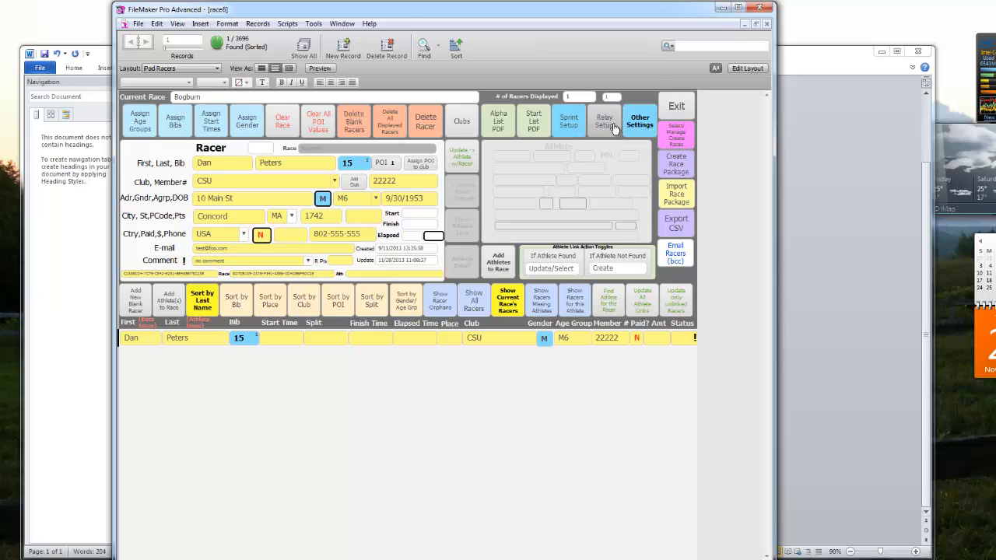
left_click(676, 106)
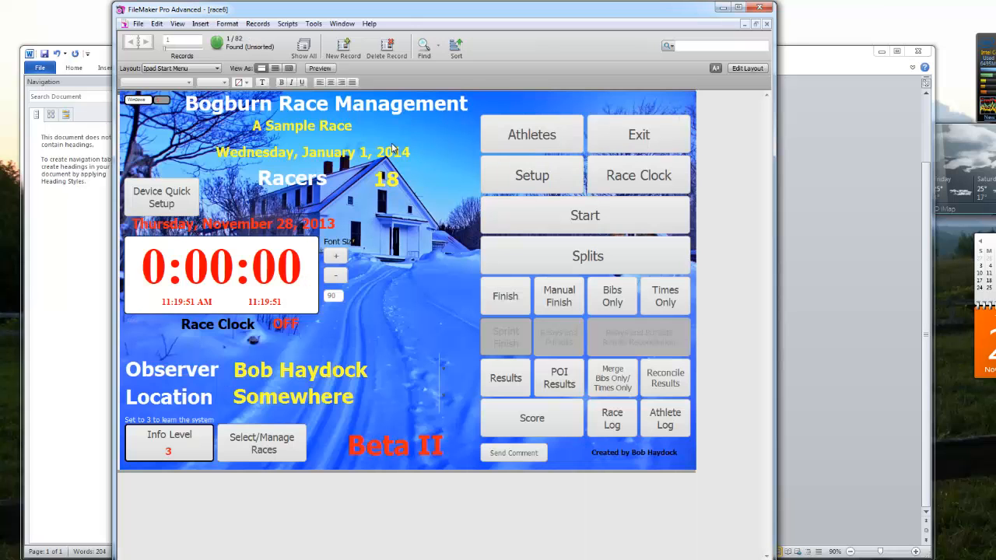
Check the current race name on the start menu and open the race setup to review its racers
left_click(267, 126)
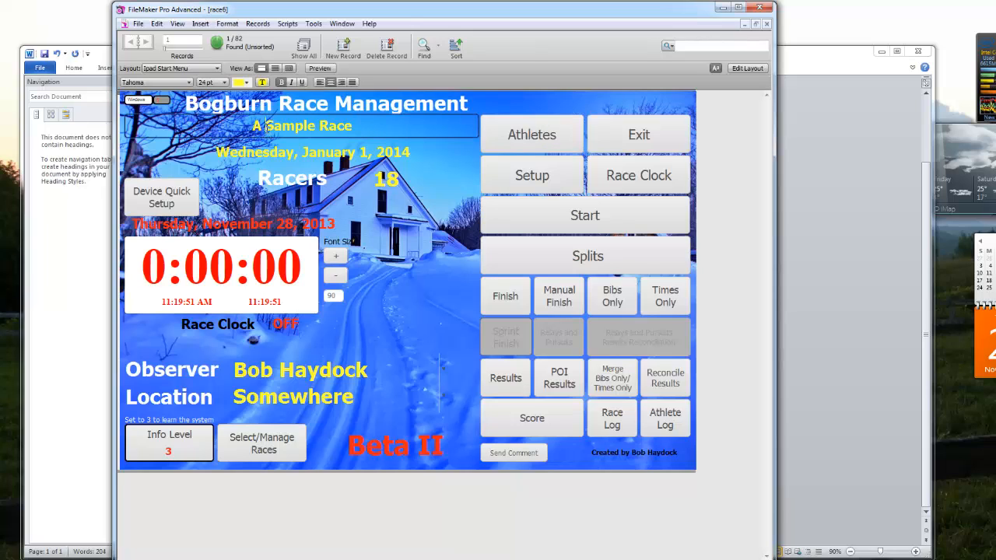
left_click_drag(252, 126, 368, 126)
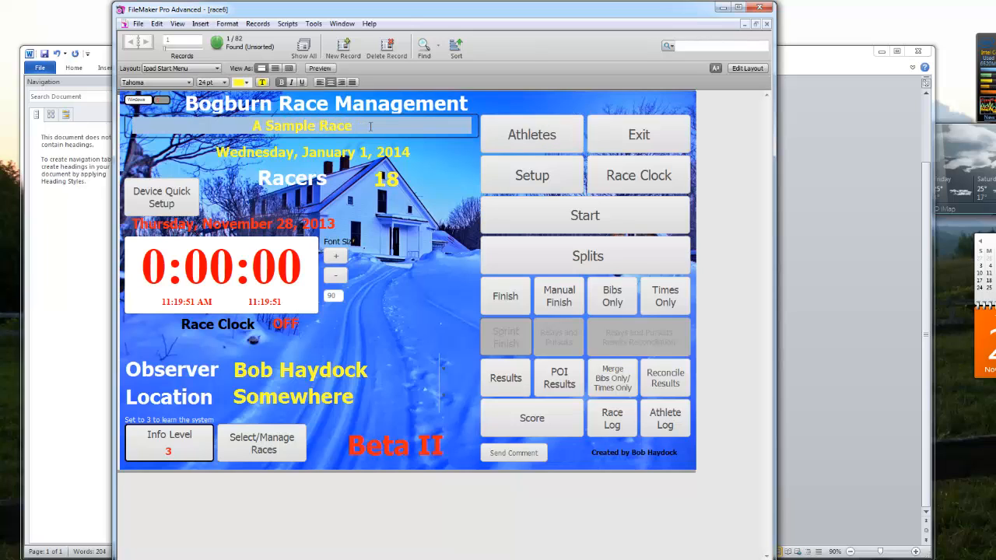
left_click(526, 176)
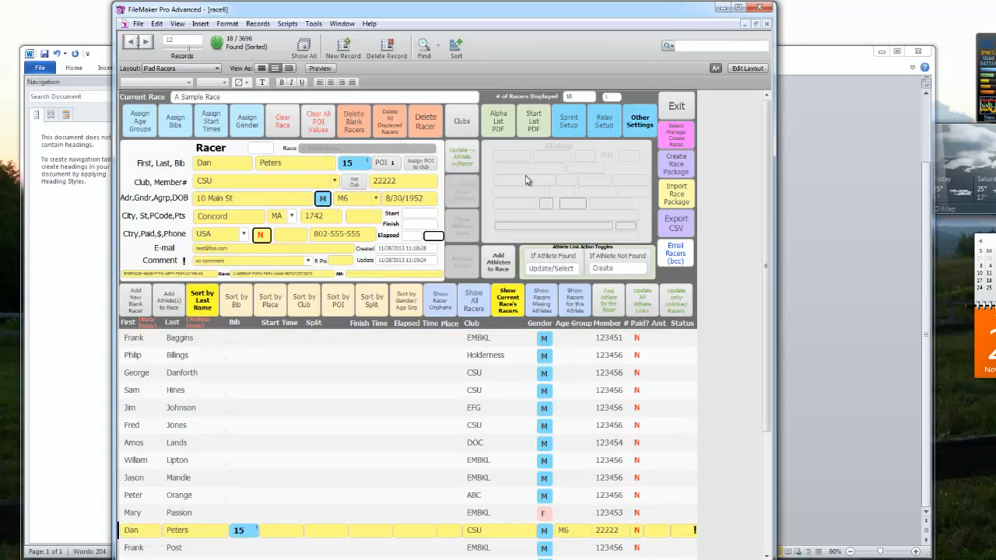
left_click_drag(770, 288, 771, 266)
Flag the CSU racer in the sixth row as a category 1 Person of Interest
left_click(185, 425)
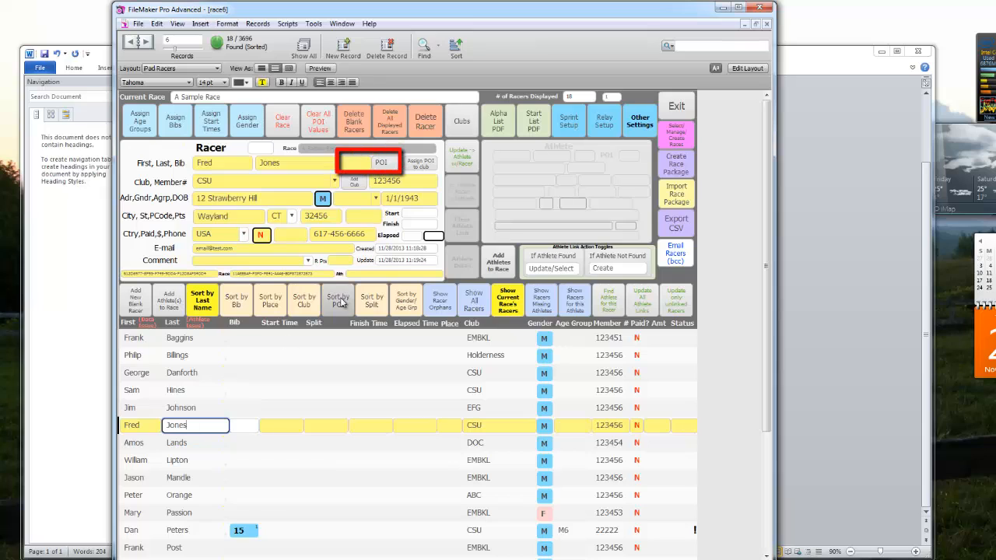
left_click(382, 164)
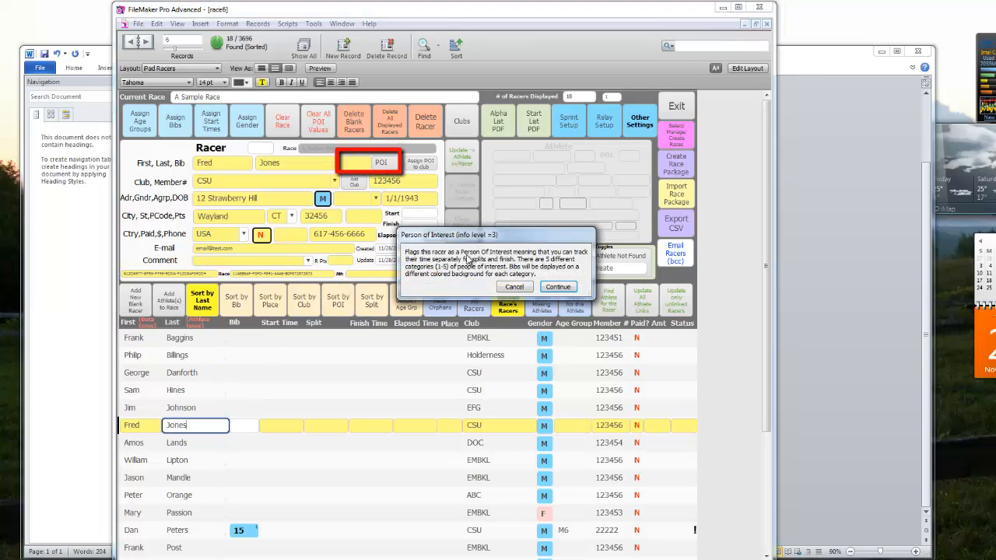
left_click(552, 286)
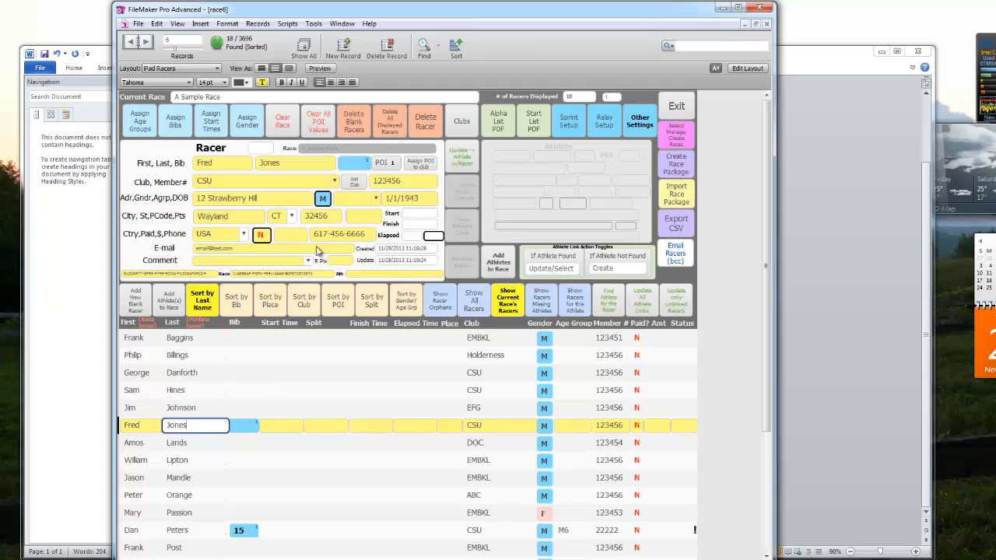
Flag the EMBKL racer in the eighth row as a category 2 Person of Interest
left_click(188, 460)
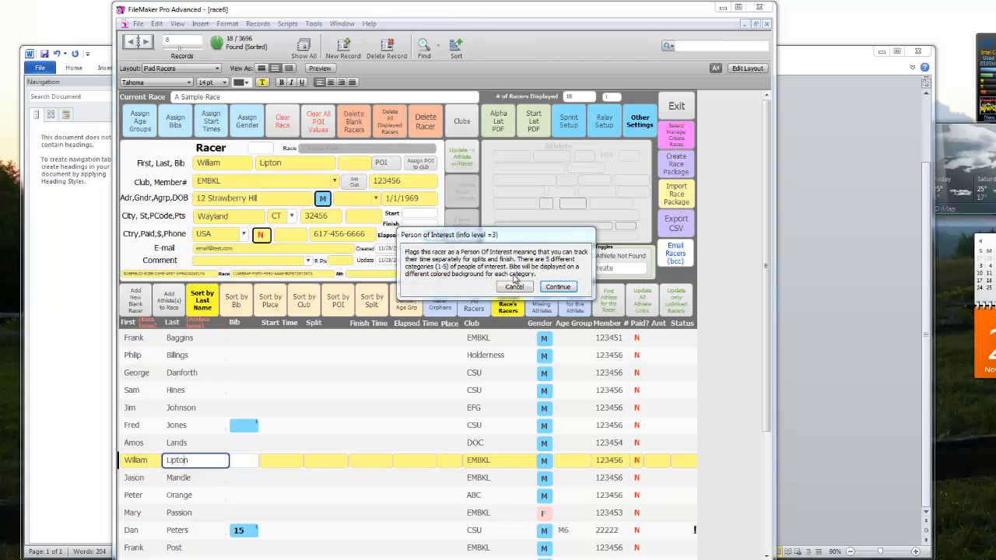
left_click(557, 288)
left_click(382, 162)
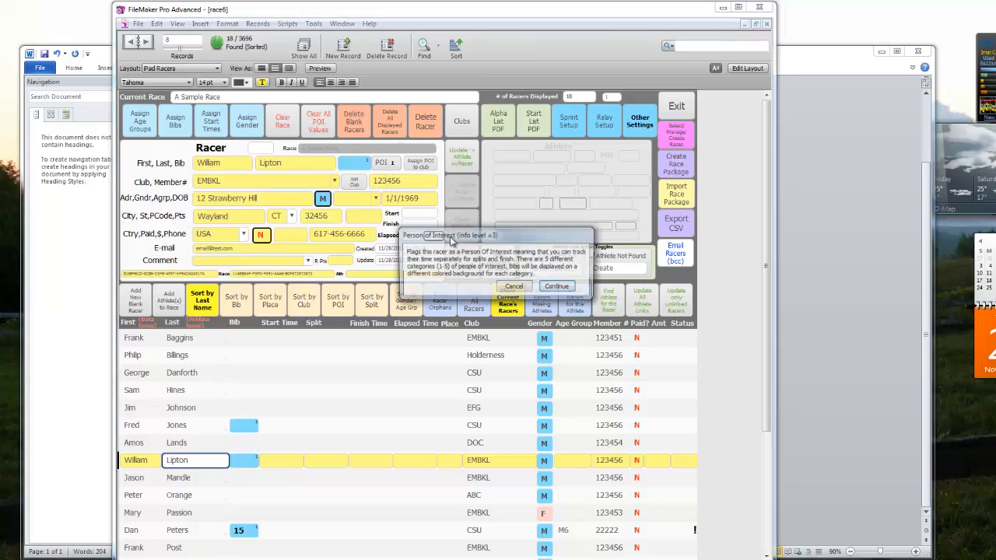
left_click(557, 287)
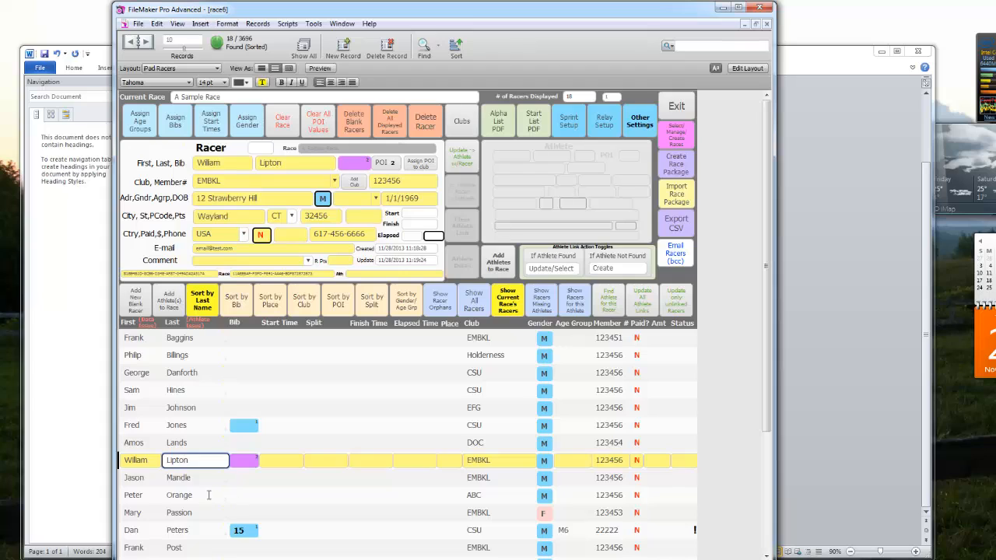
Flag the ABC club racer in the tenth row as a category 1 Person of Interest
left_click(255, 497)
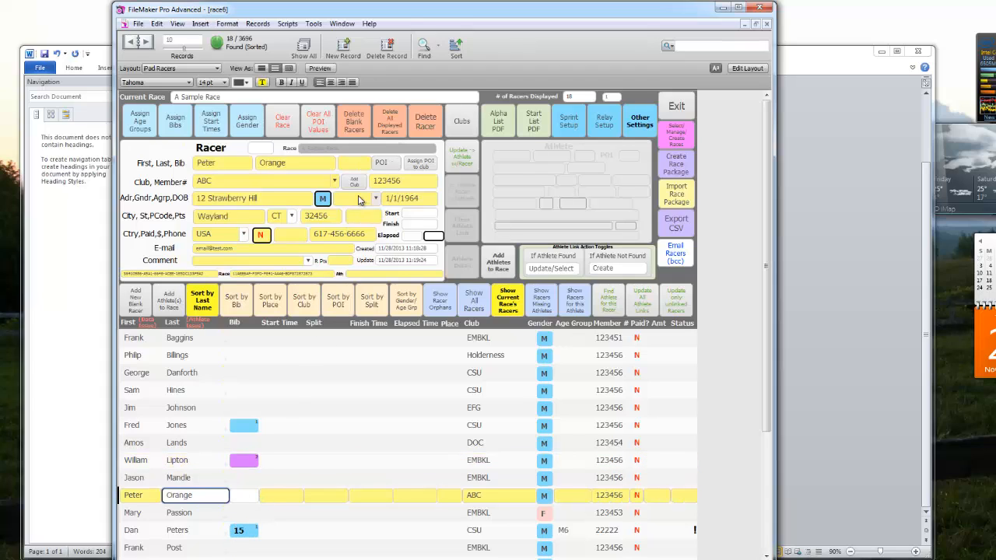
left_click(387, 168)
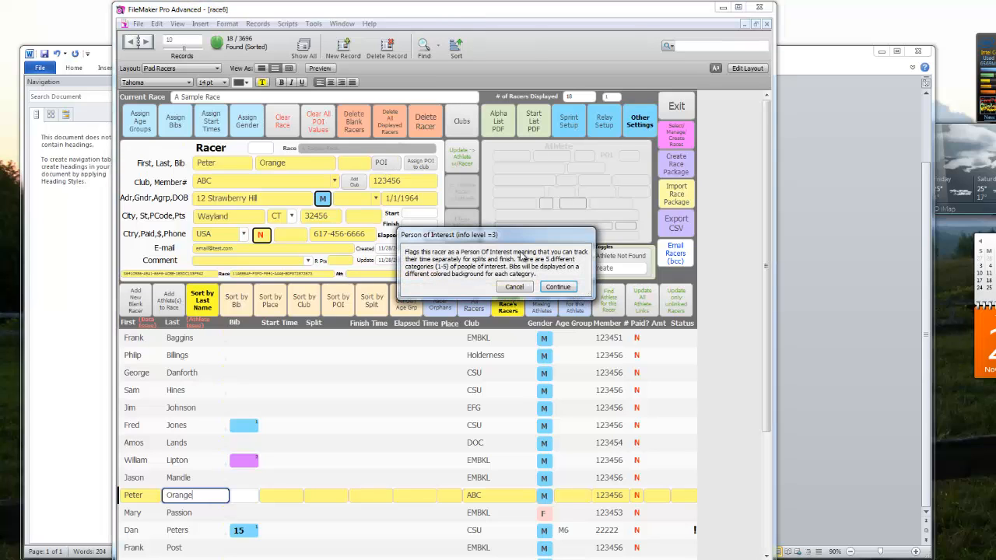
left_click(557, 288)
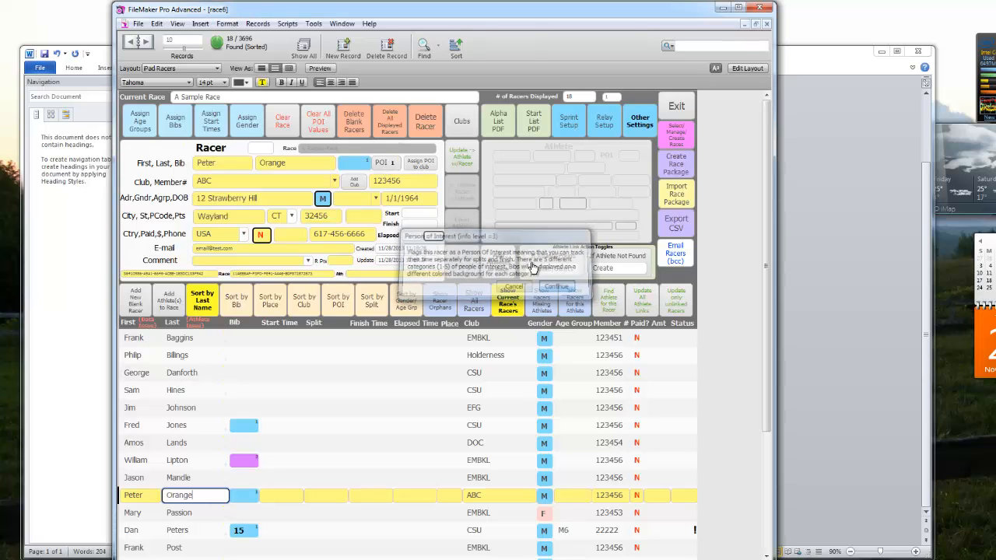
Open the age group assignment screen for A Sample Race
left_click(336, 409)
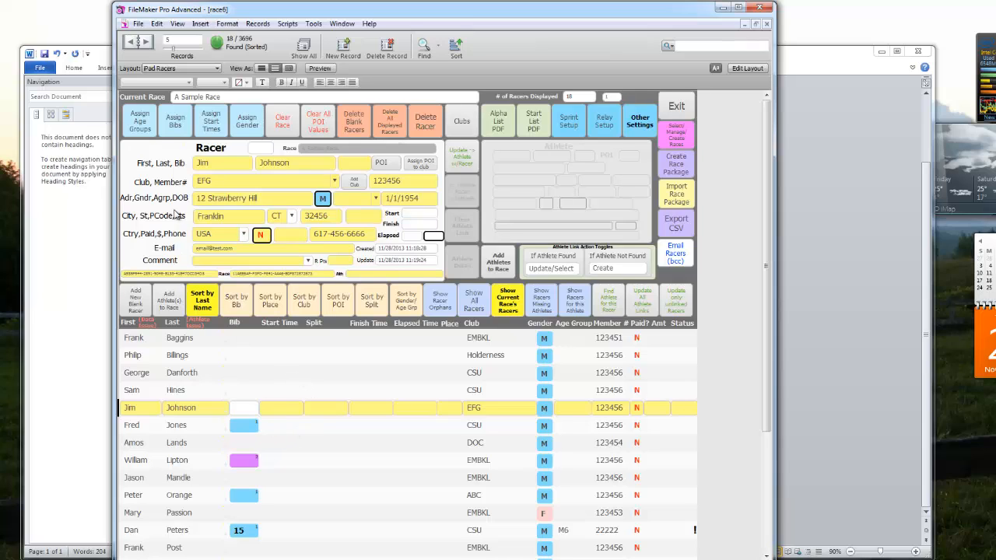
left_click(140, 118)
left_click(557, 286)
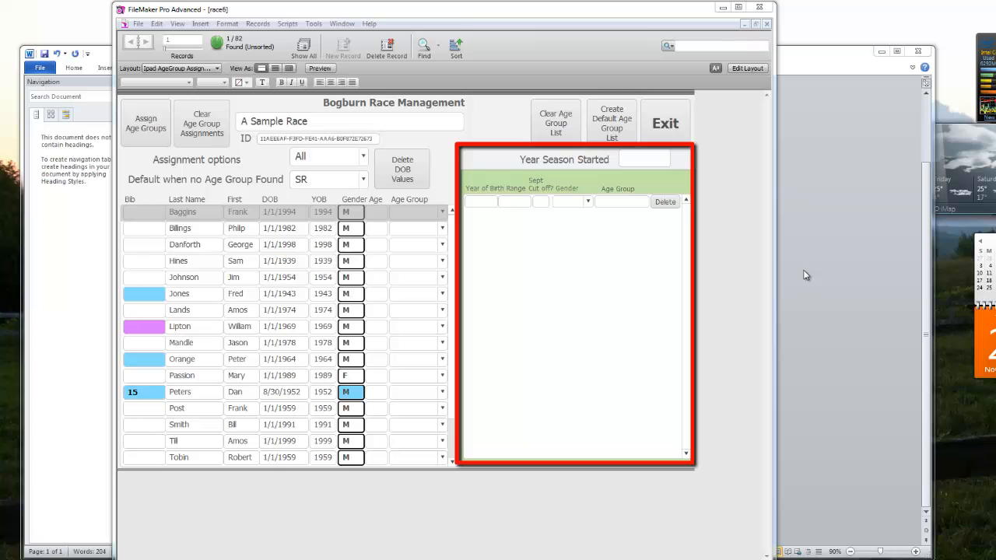
Try to create the default age group list without a season start year
left_click(609, 127)
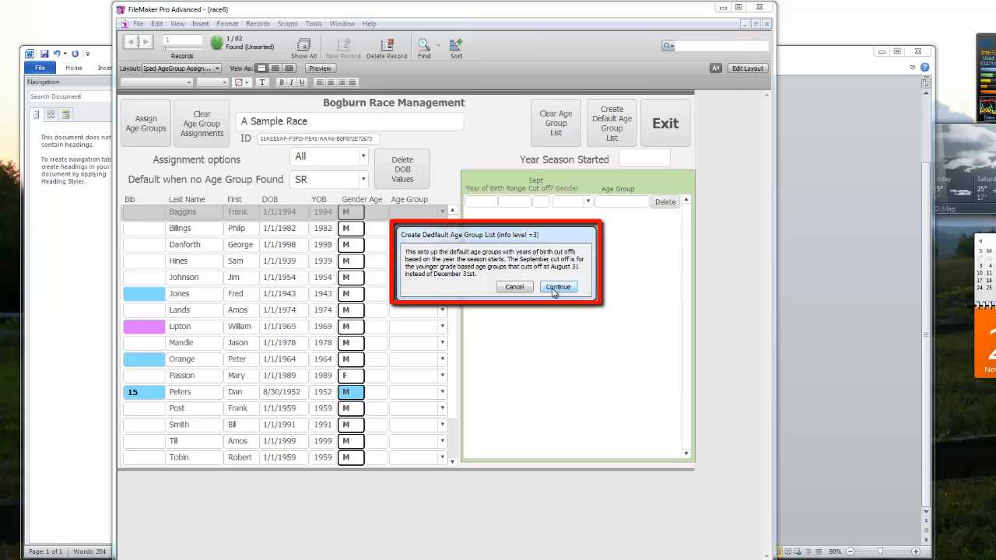
left_click(554, 287)
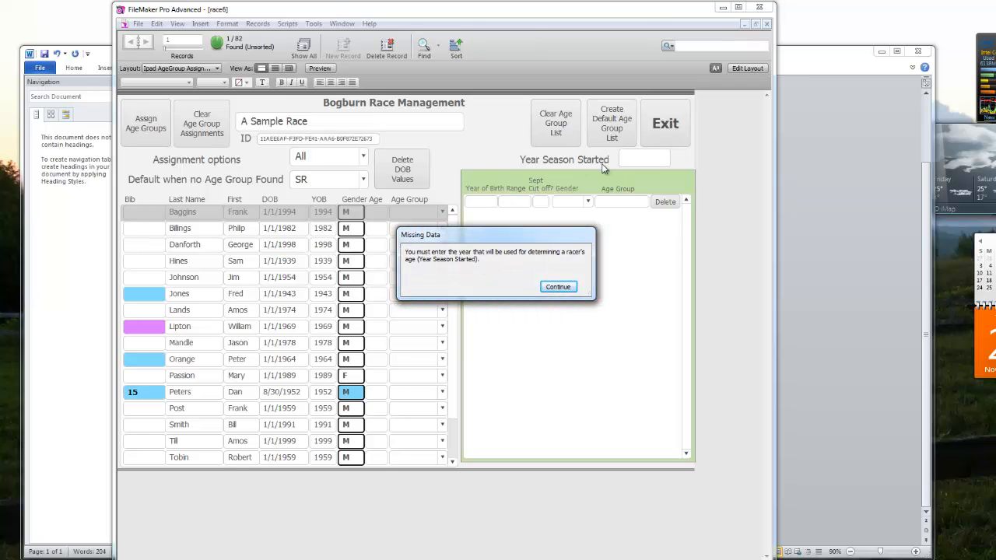
left_click(558, 287)
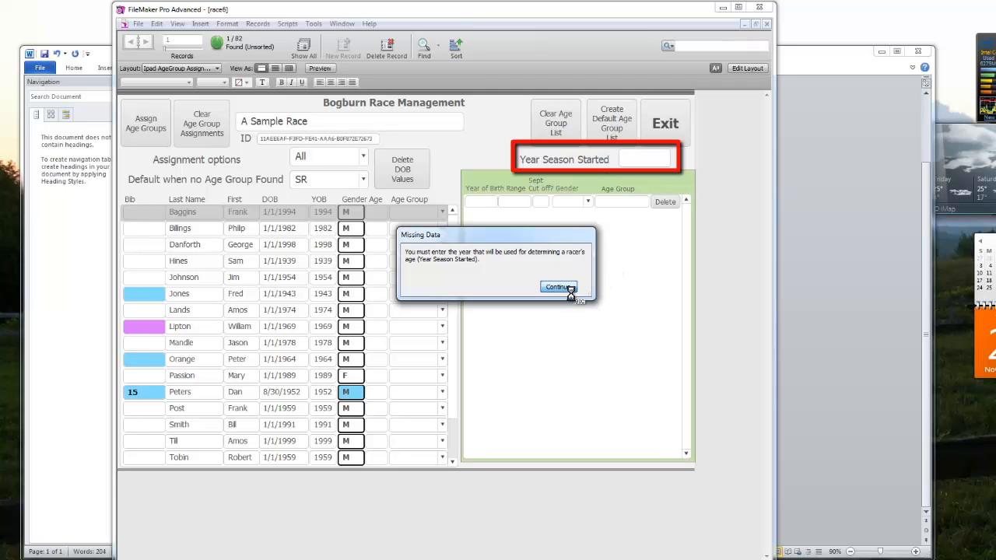
Set the year the season started to 2013, create the default age group list and look through it
left_click(635, 163)
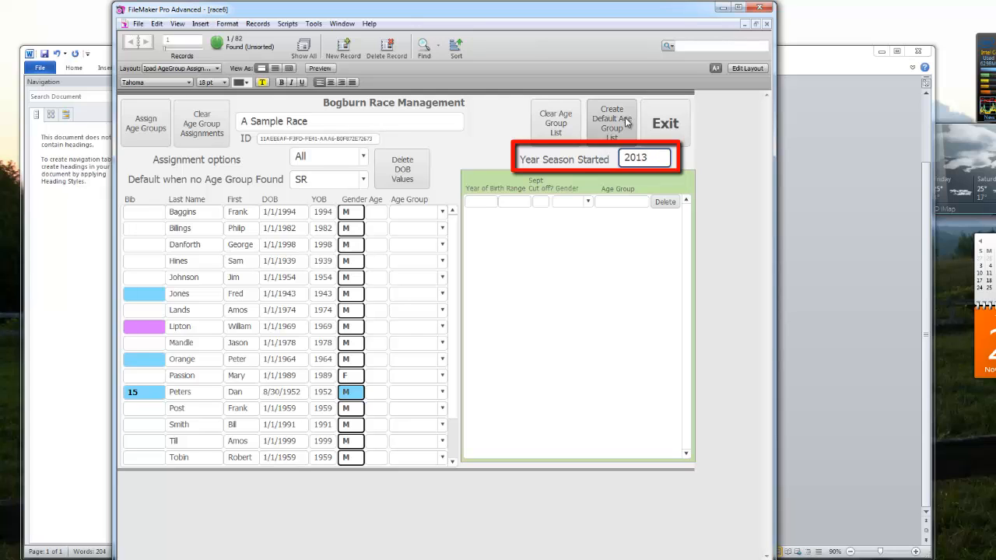
left_click(610, 131)
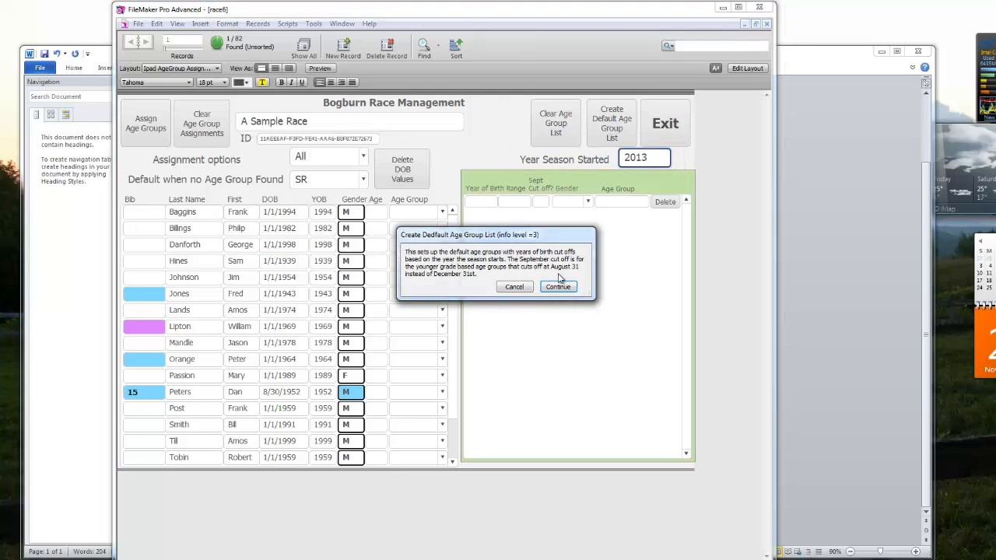
left_click(556, 286)
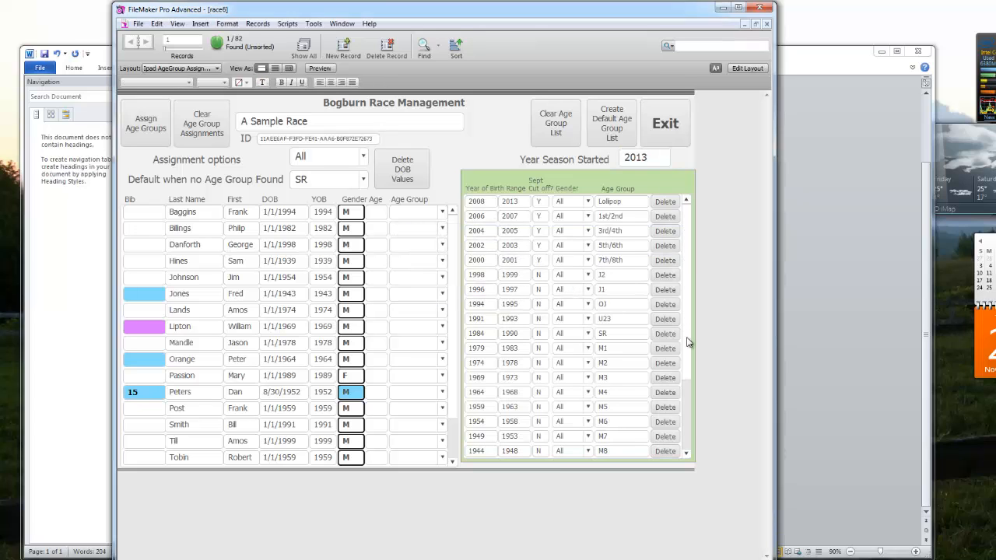
left_click_drag(686, 352, 692, 297)
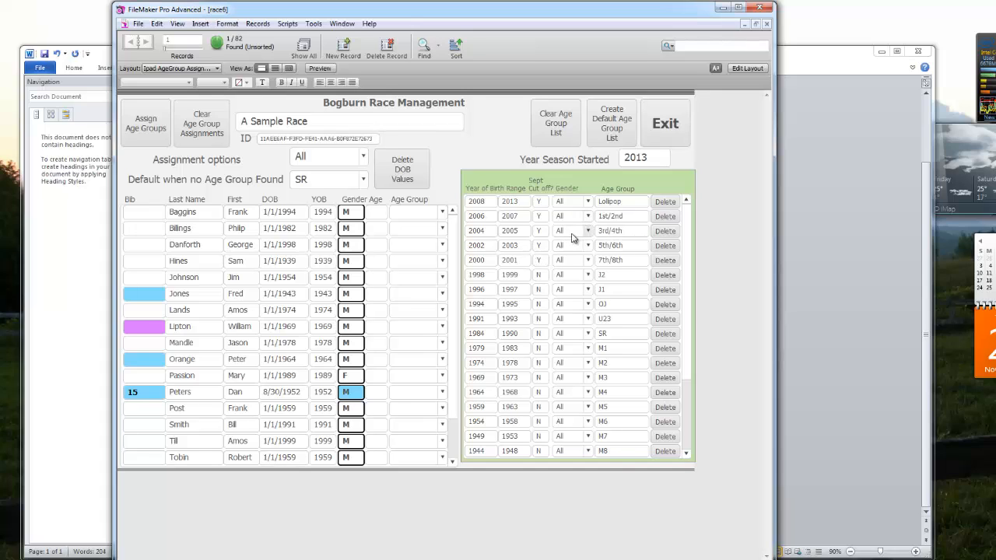
Assign age groups to all racers from the age group list and return to the racer list
left_click(150, 130)
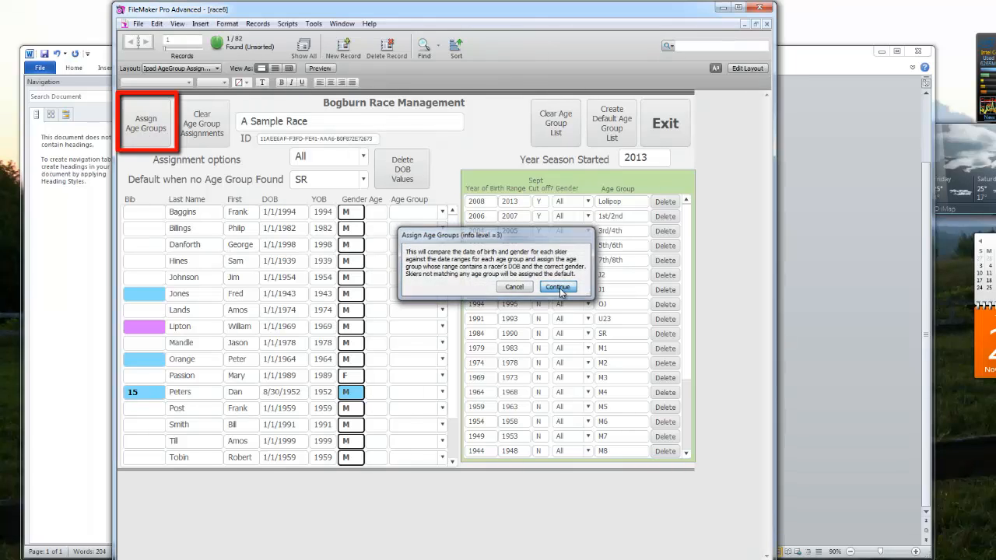
left_click(558, 287)
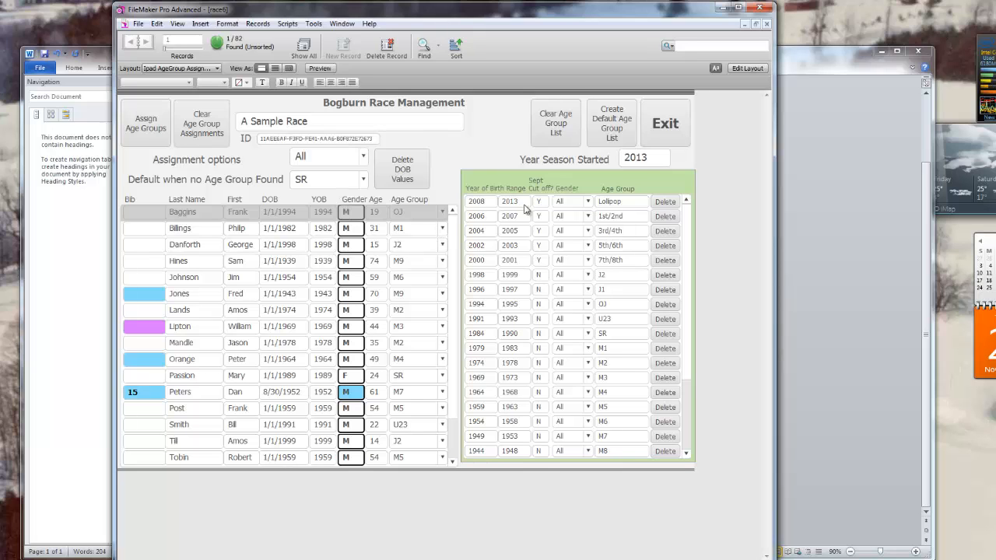
left_click(673, 133)
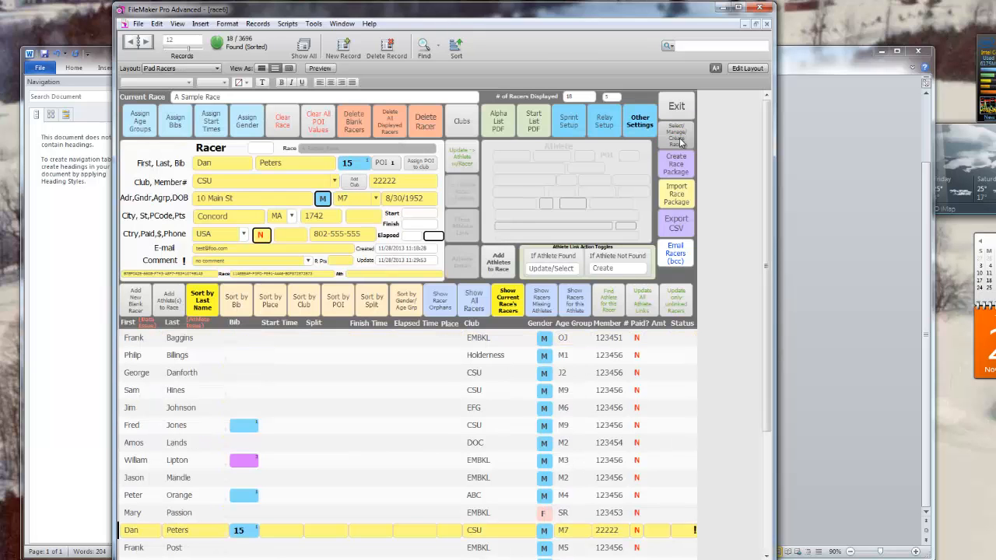
Open the bib assignment screen and randomize the racers' order within their start group
left_click(176, 126)
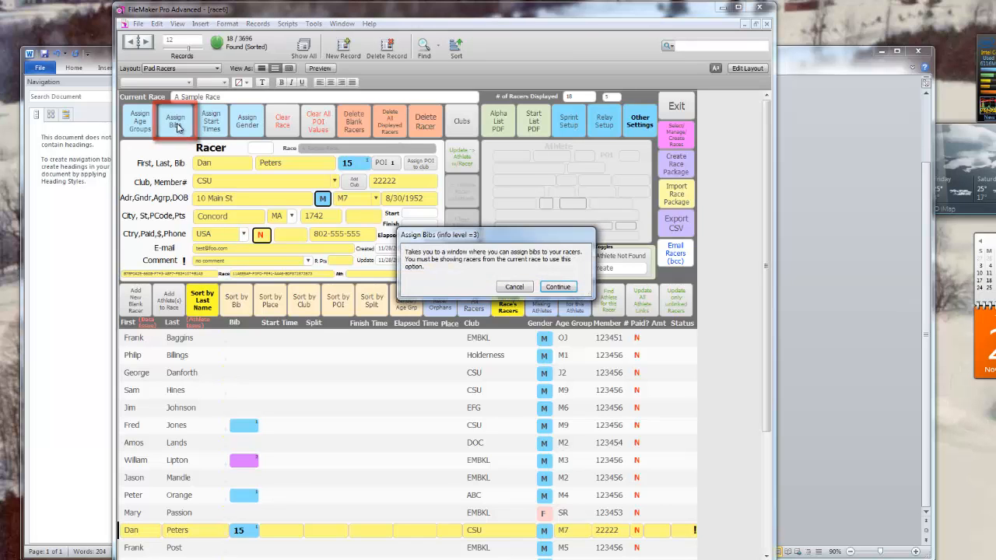
left_click(558, 287)
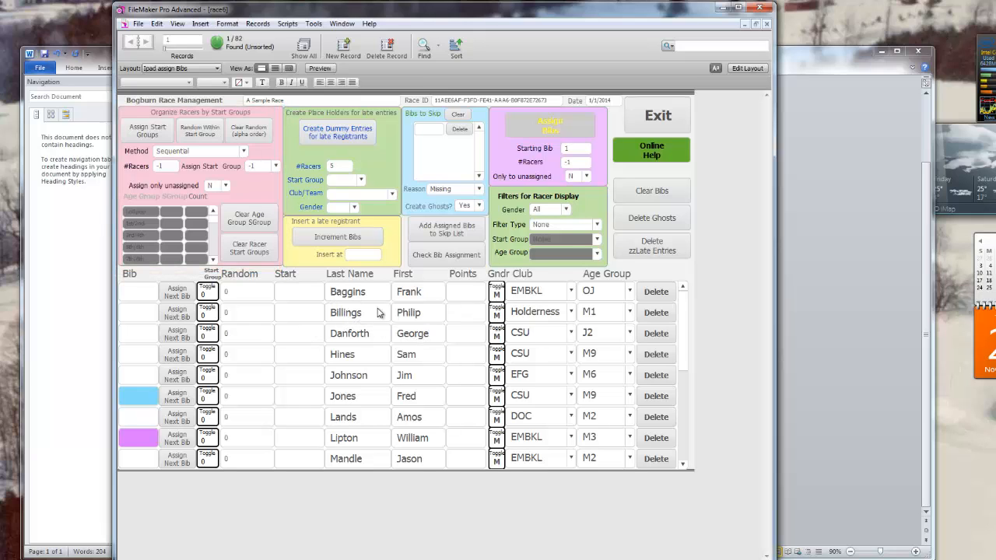
left_click(200, 134)
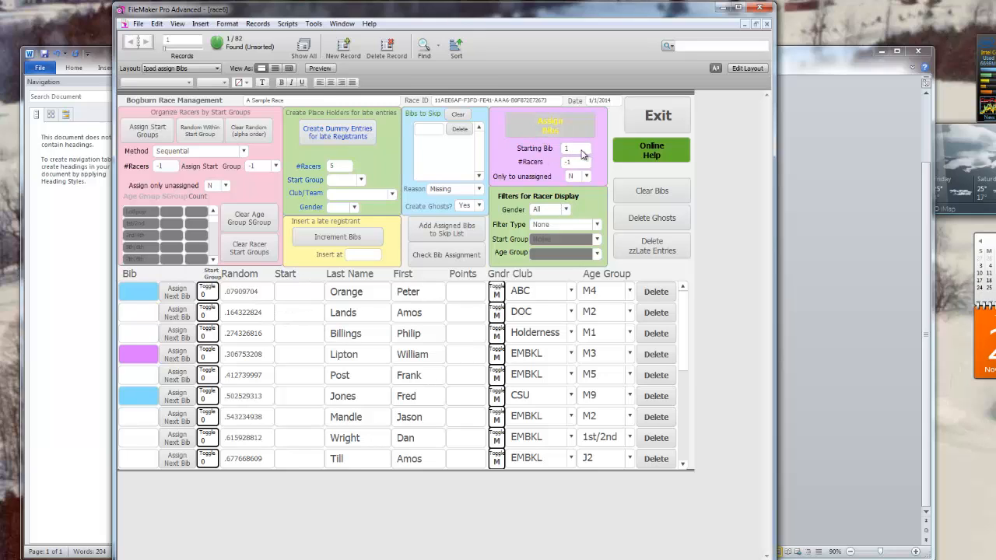
Assign bibs to all racers in the random order starting with bib 1, check them and return to the racer list
left_click(571, 127)
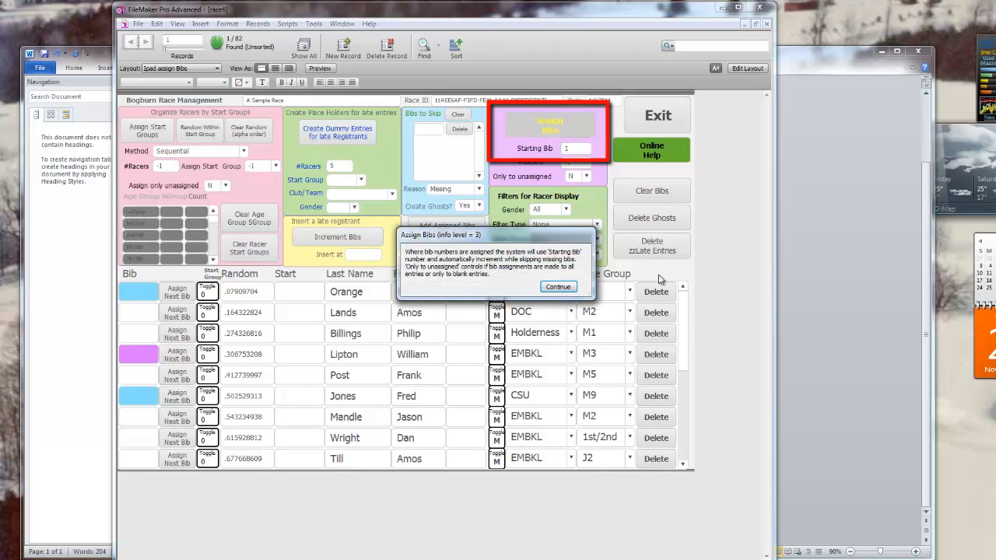
left_click(557, 287)
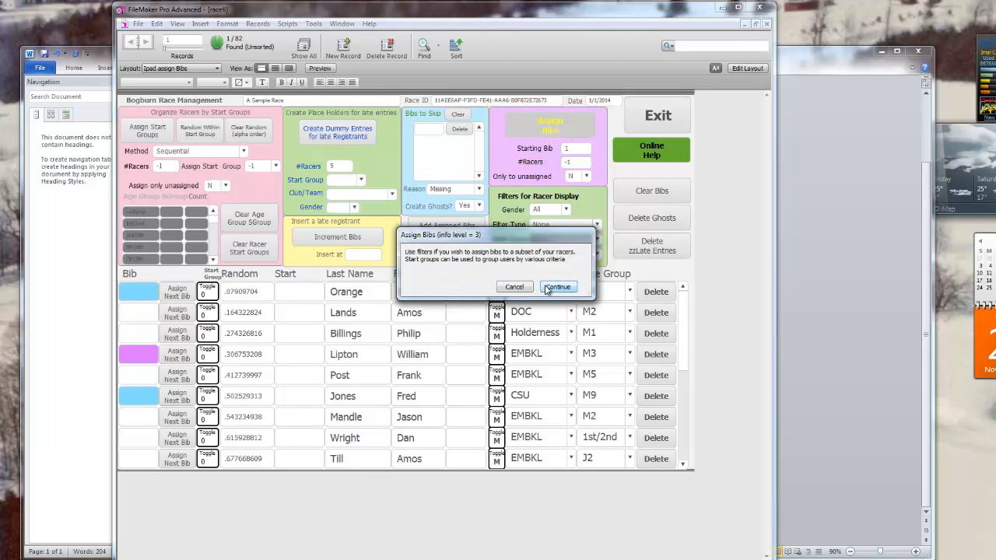
left_click(554, 288)
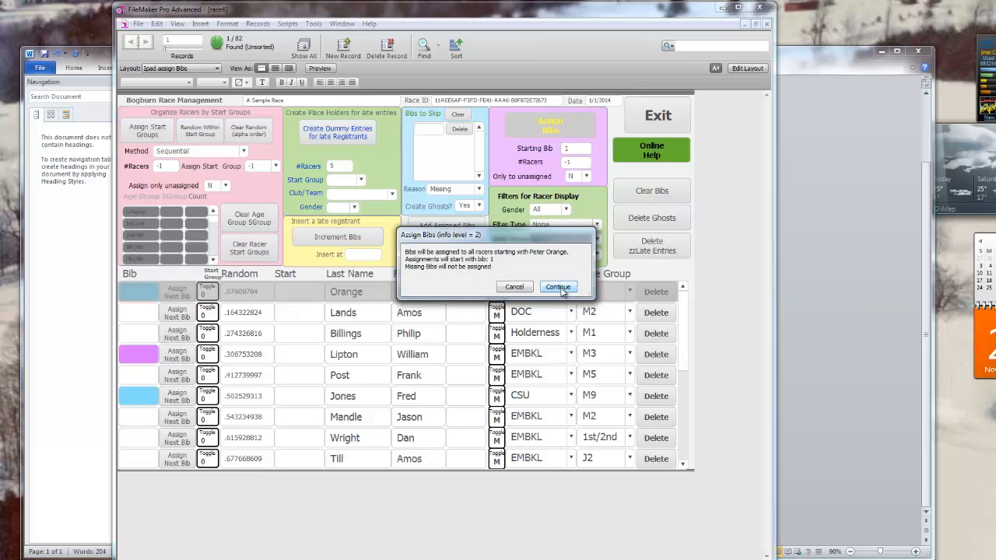
left_click(558, 287)
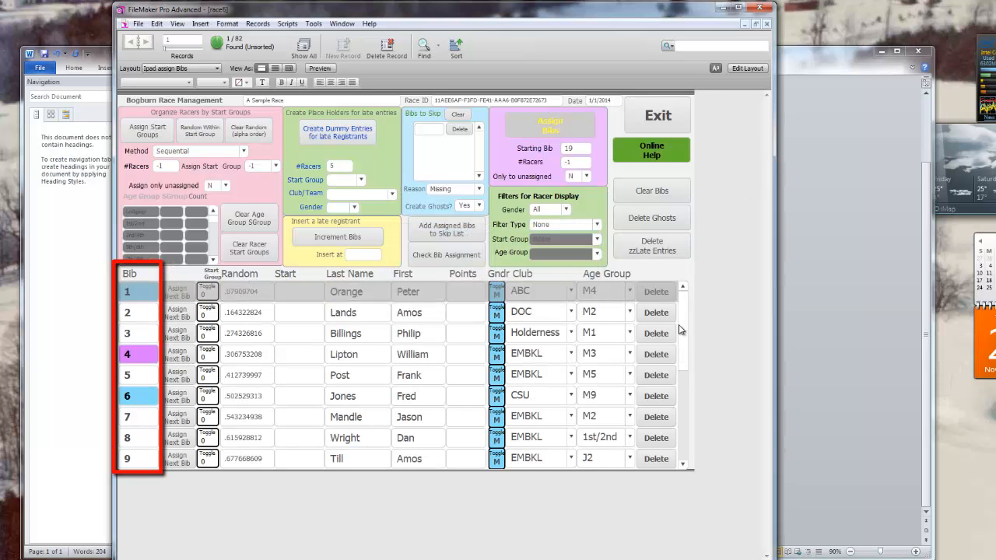
scroll(681, 331, "down", 10)
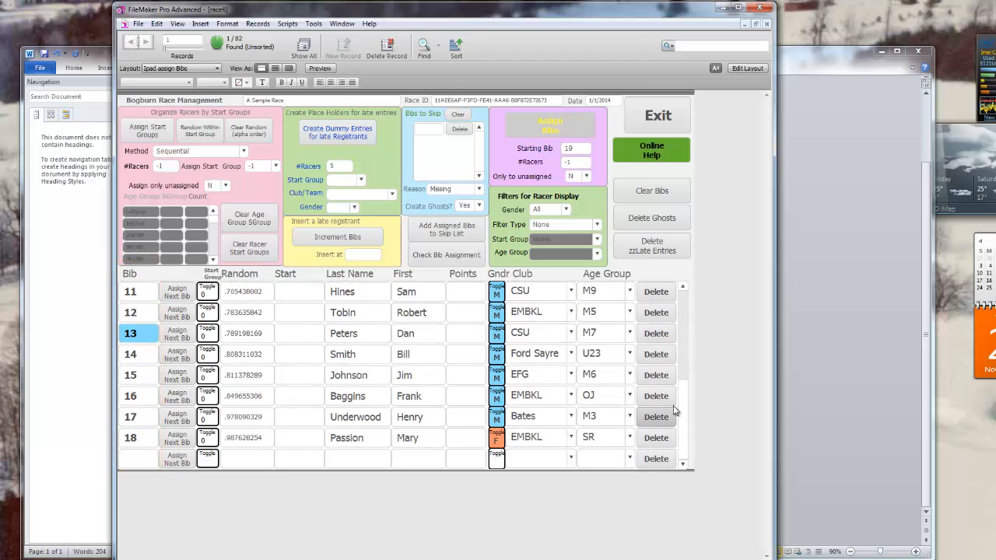
scroll(678, 350, "up", 10)
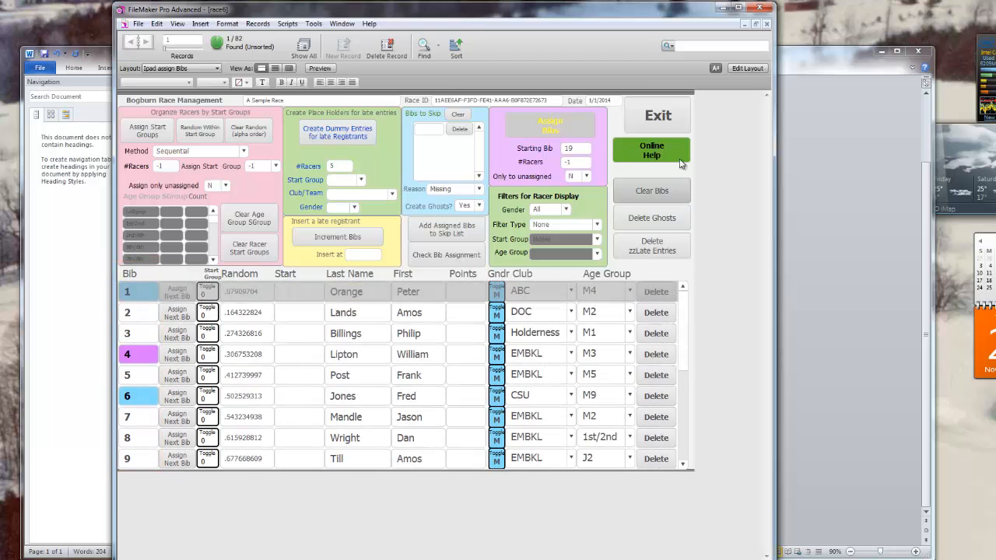
left_click(659, 117)
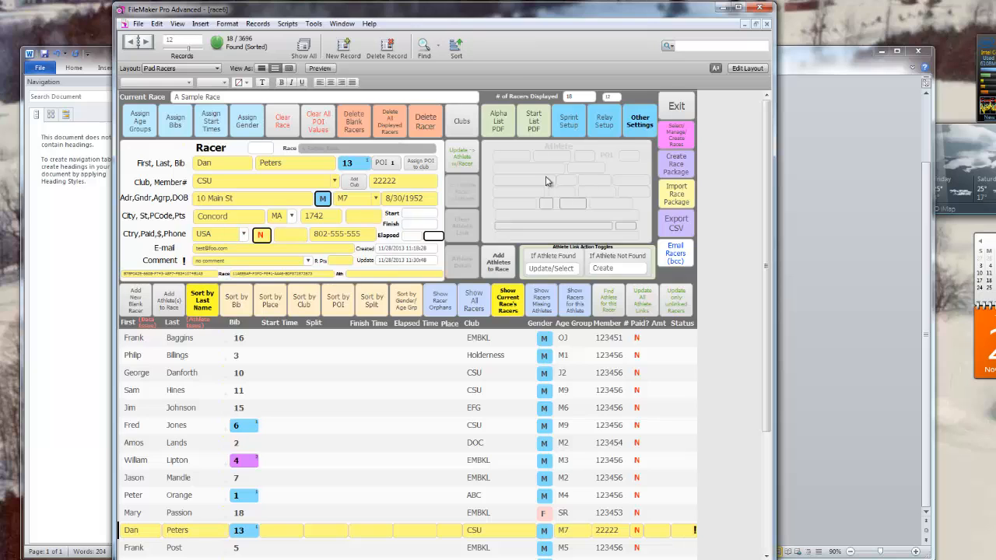
Assign start times to all racers in bib order from 0:01:00 at 0:00:15 intervals, check them and return to the racer list
left_click(210, 124)
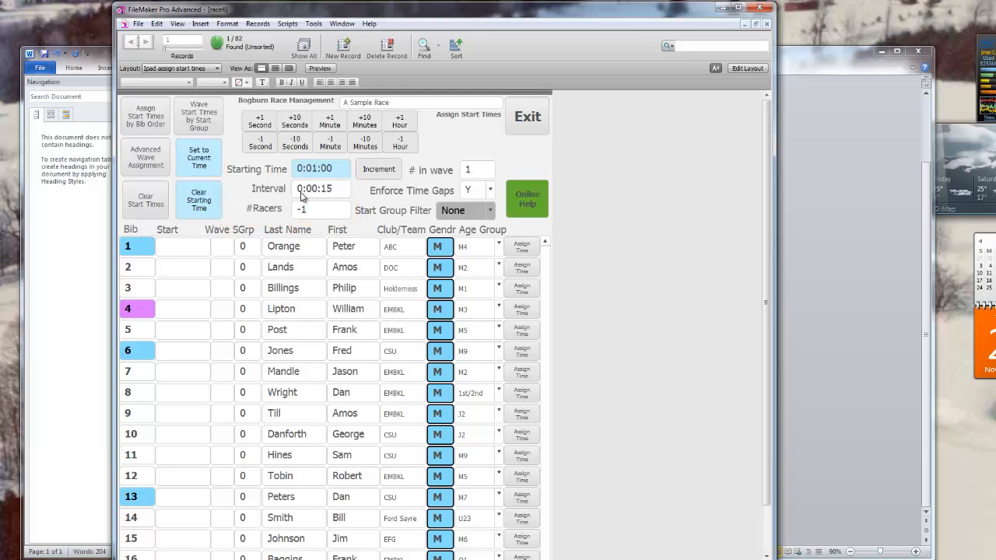
left_click(151, 122)
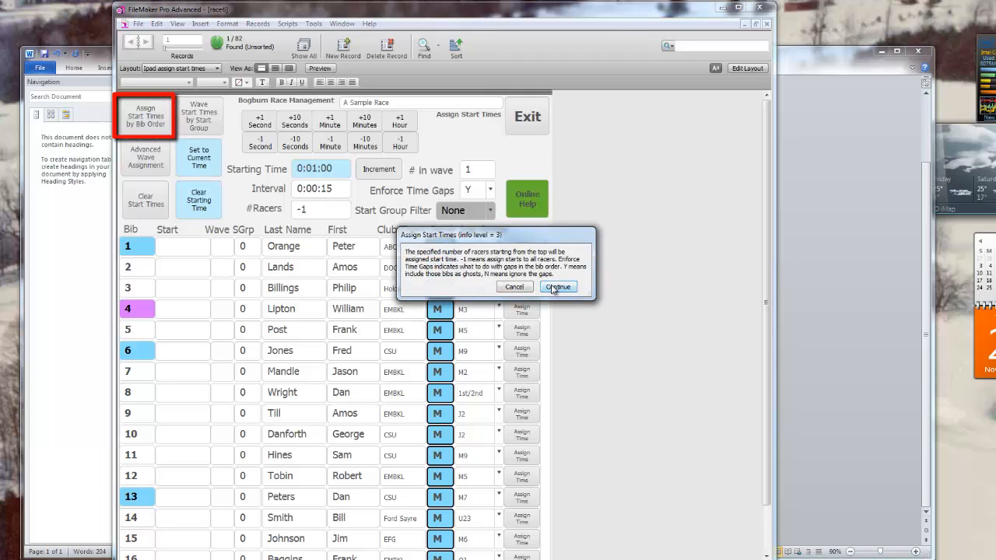
left_click(556, 286)
left_click(557, 287)
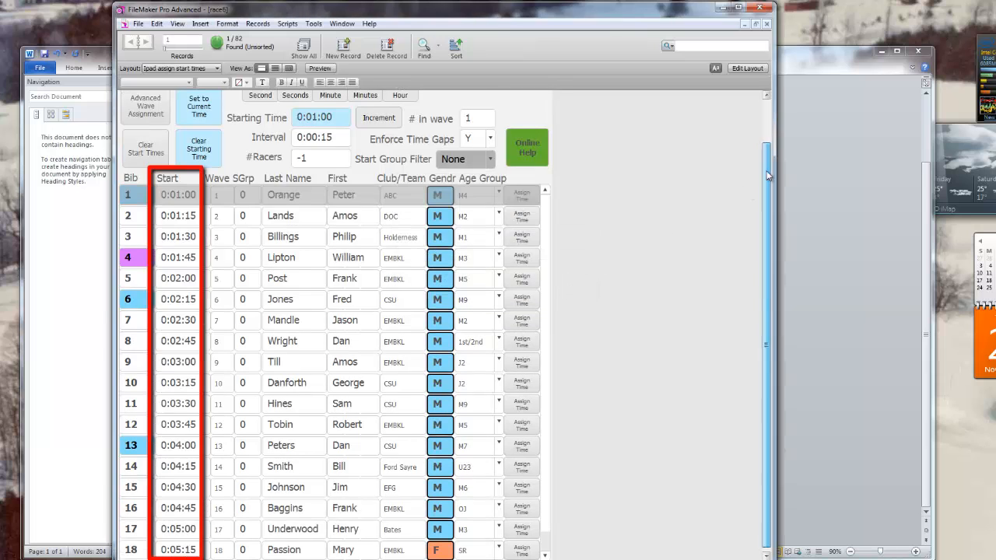
scroll(773, 139, "up", 2)
scroll(766, 190, "down", 2)
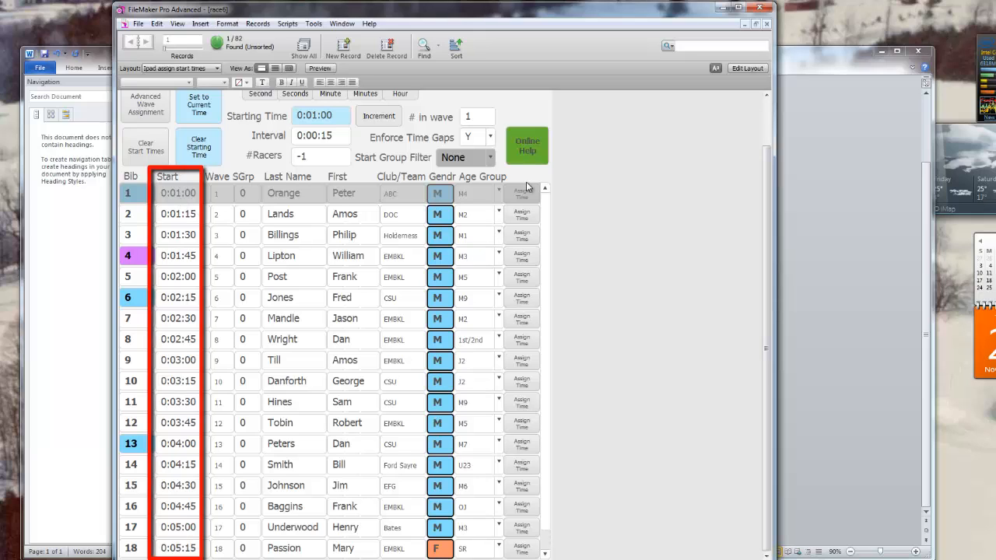
scroll(762, 195, "up", 2)
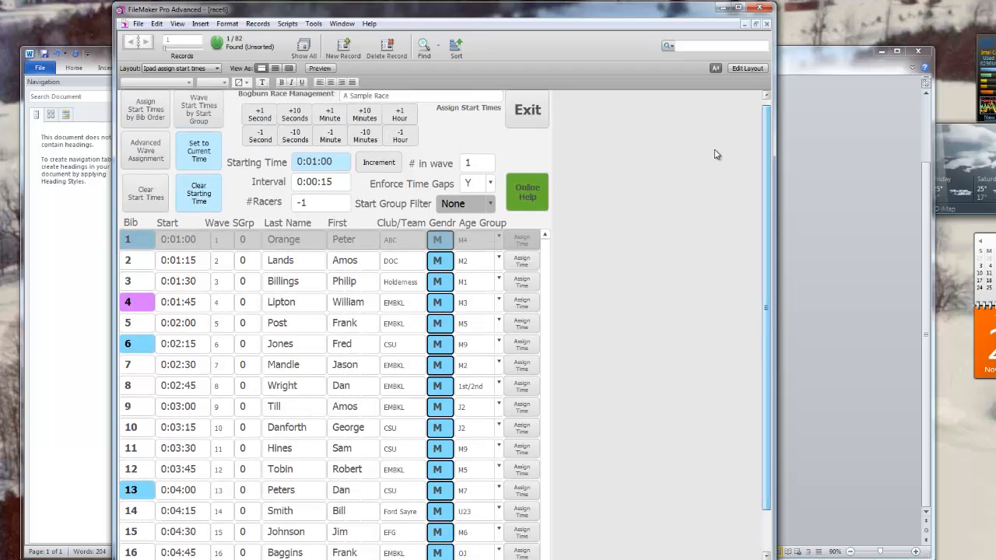
left_click(527, 110)
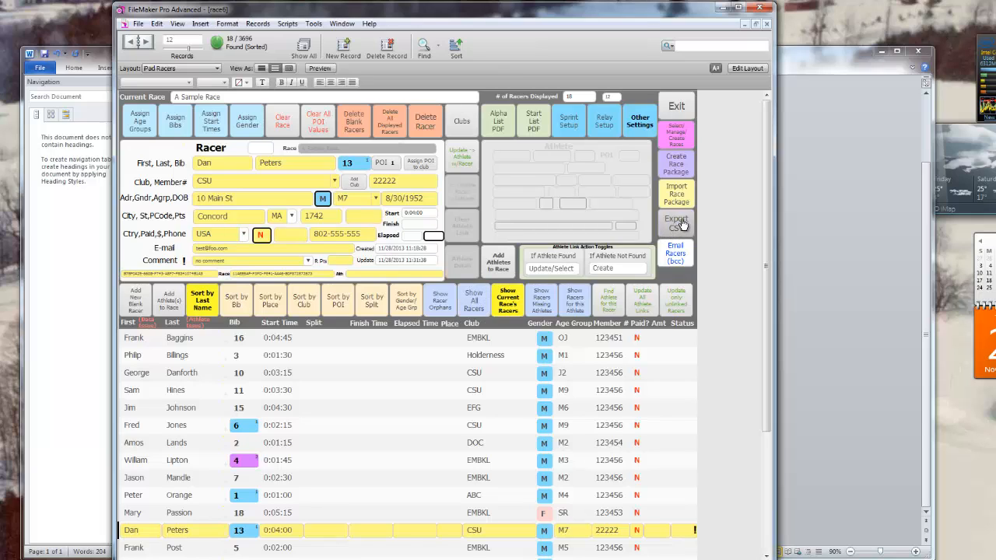
Start a race package and select the current race, A Sample Race, for export
left_click(679, 167)
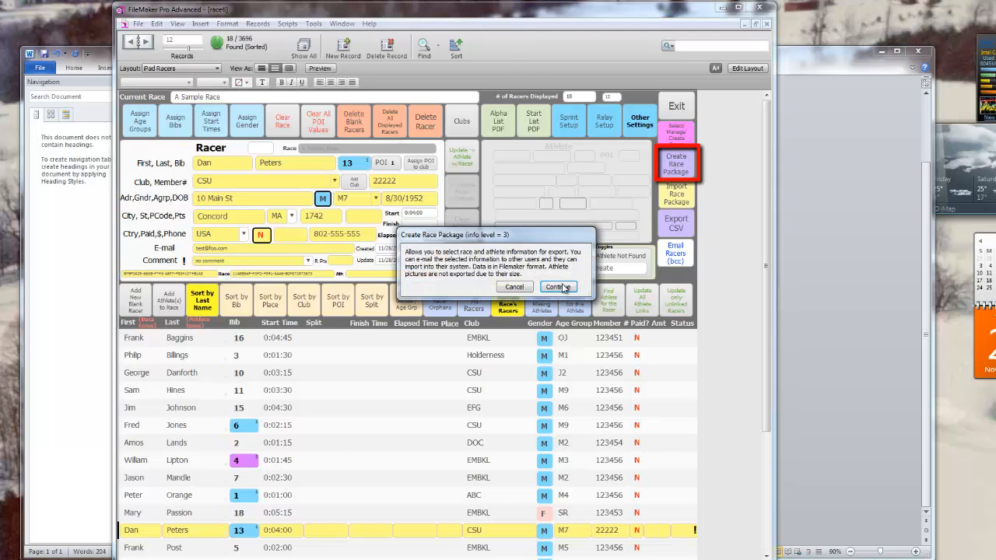
left_click(558, 288)
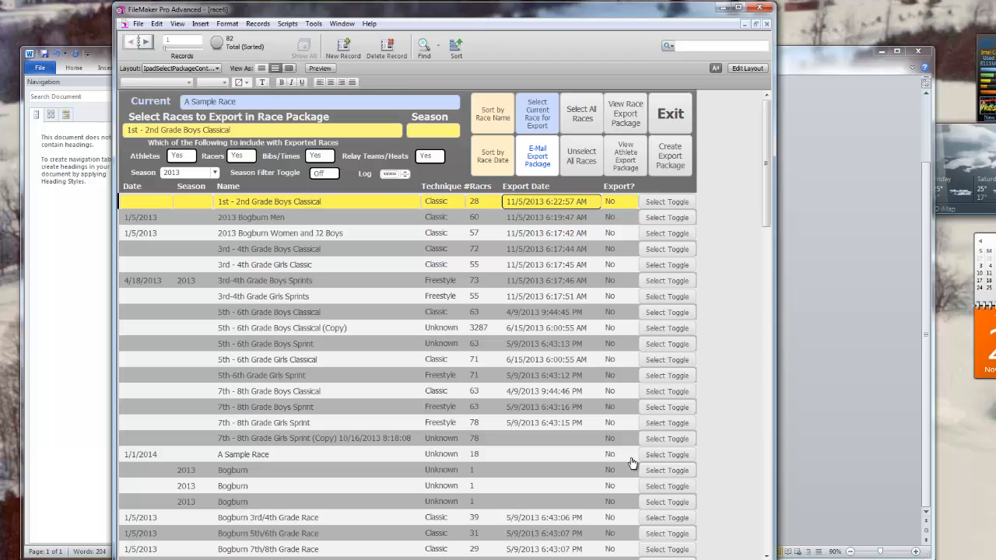
left_click(535, 122)
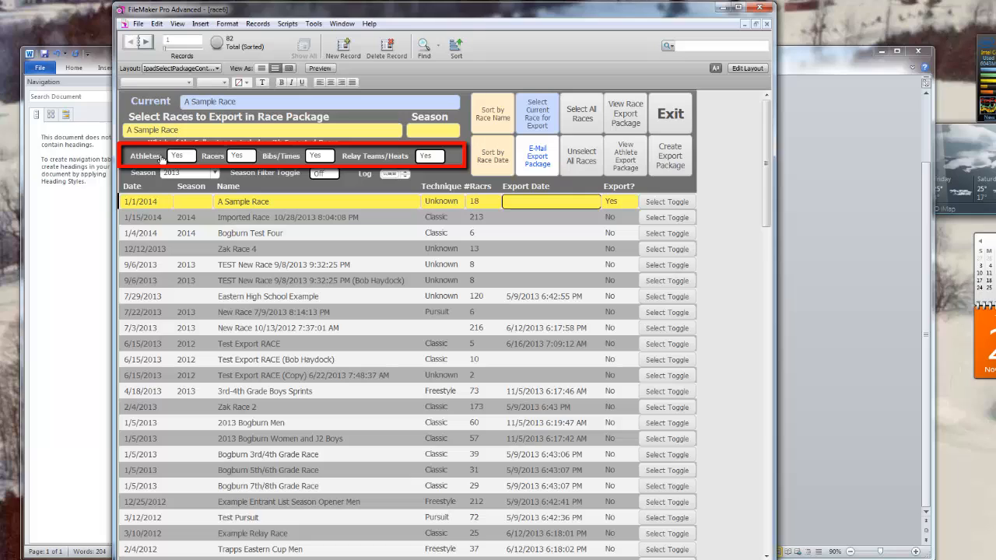
Create the export package for the selected race, clearing out all races already in the package
left_click(671, 159)
left_click(565, 291)
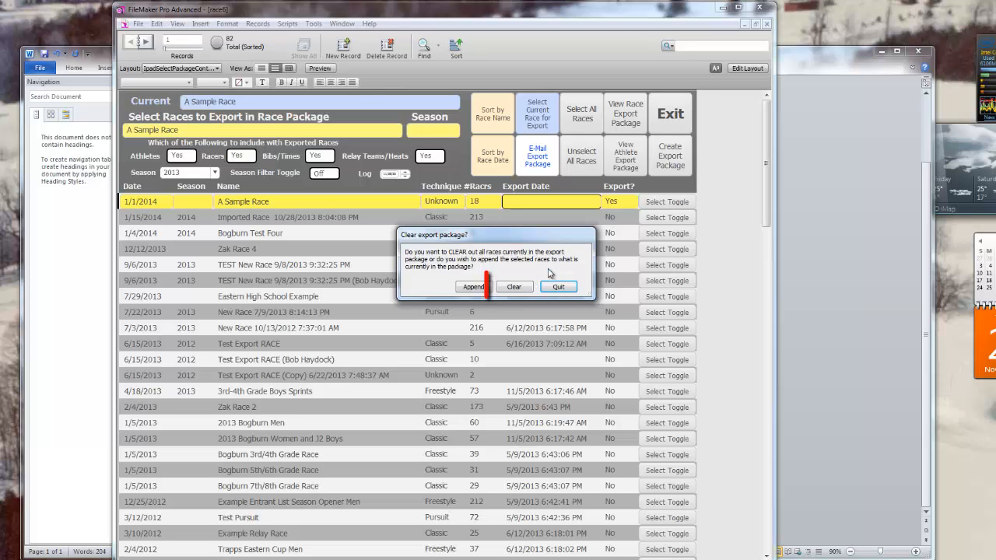
left_click(514, 287)
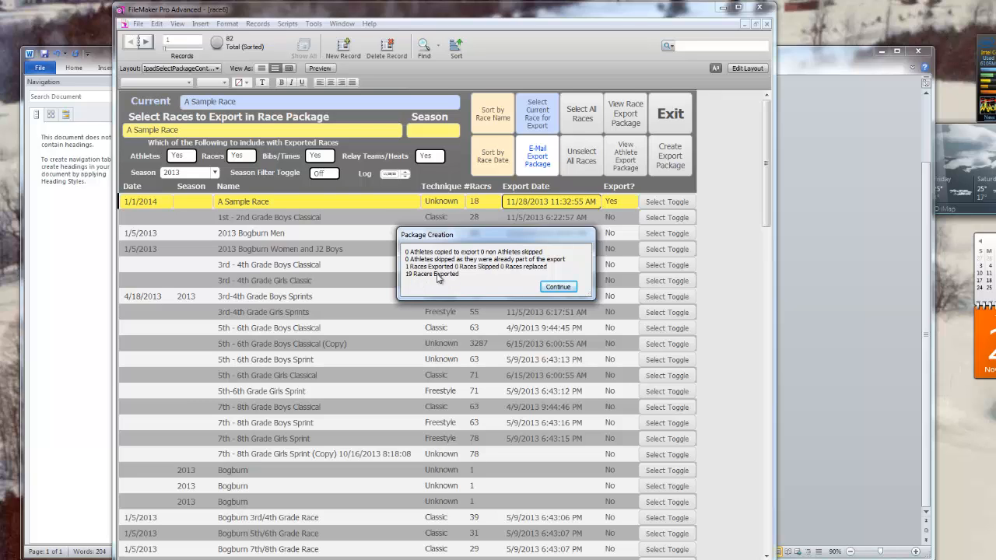
left_click(556, 288)
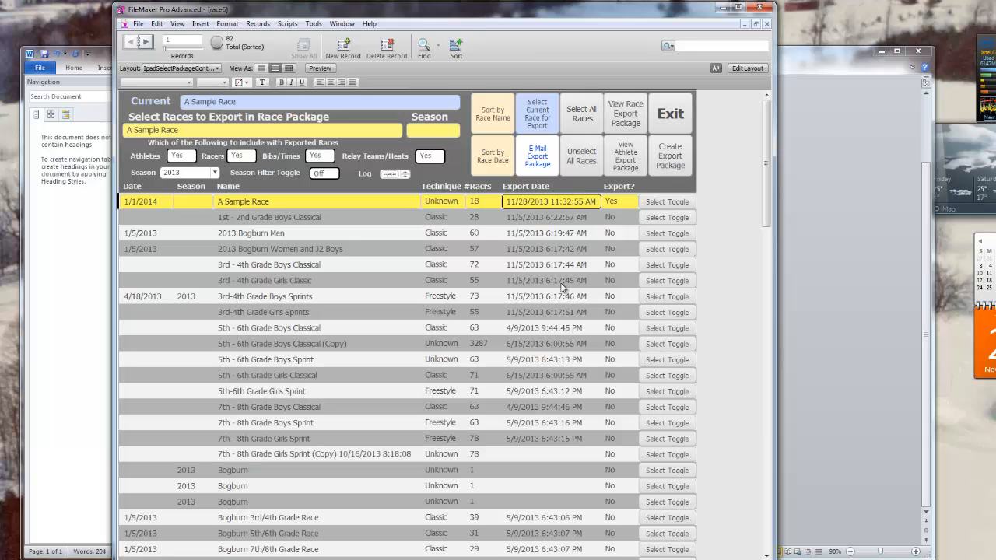
Prepare an e-mail with the race package attached and move the message window aside
left_click(535, 161)
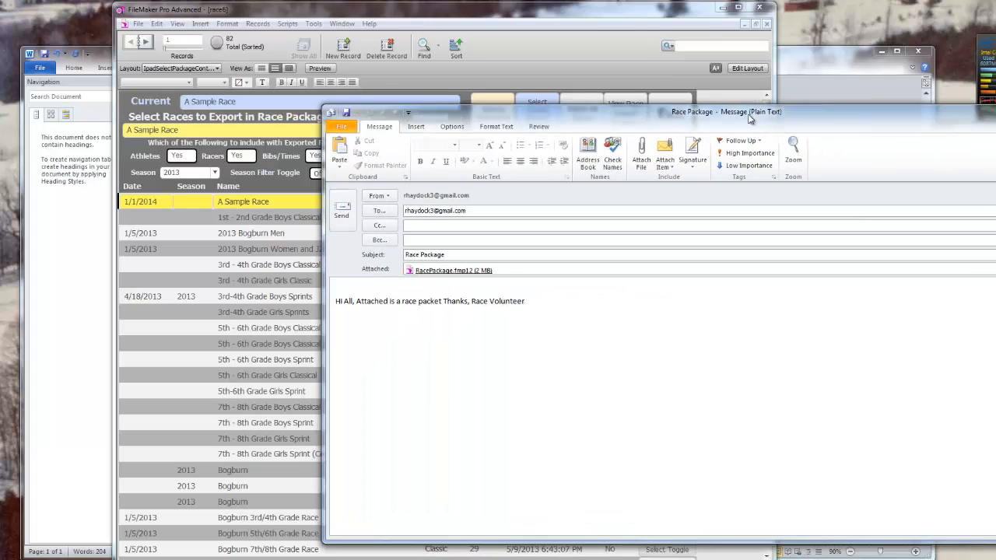
left_click_drag(750, 117, 637, 127)
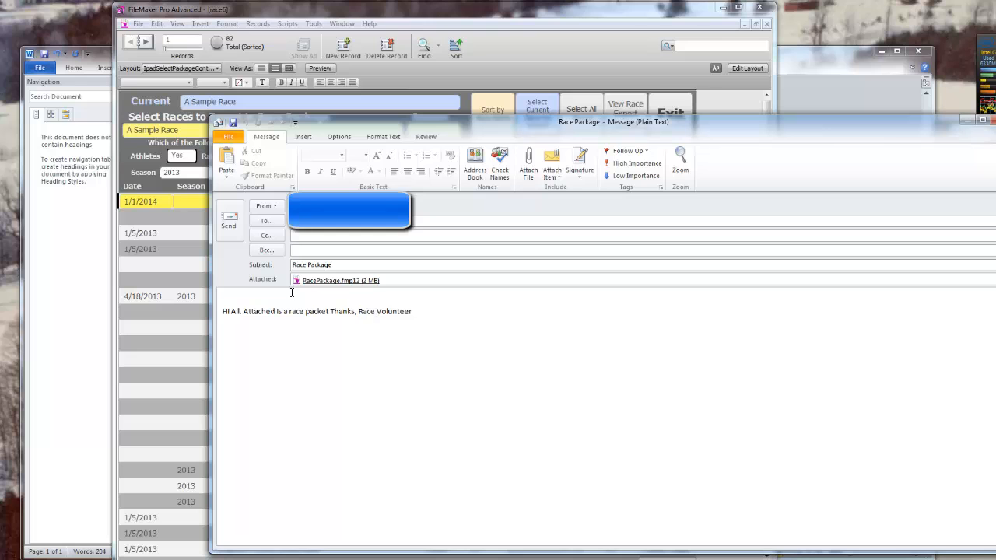
left_click_drag(383, 131, 995, 189)
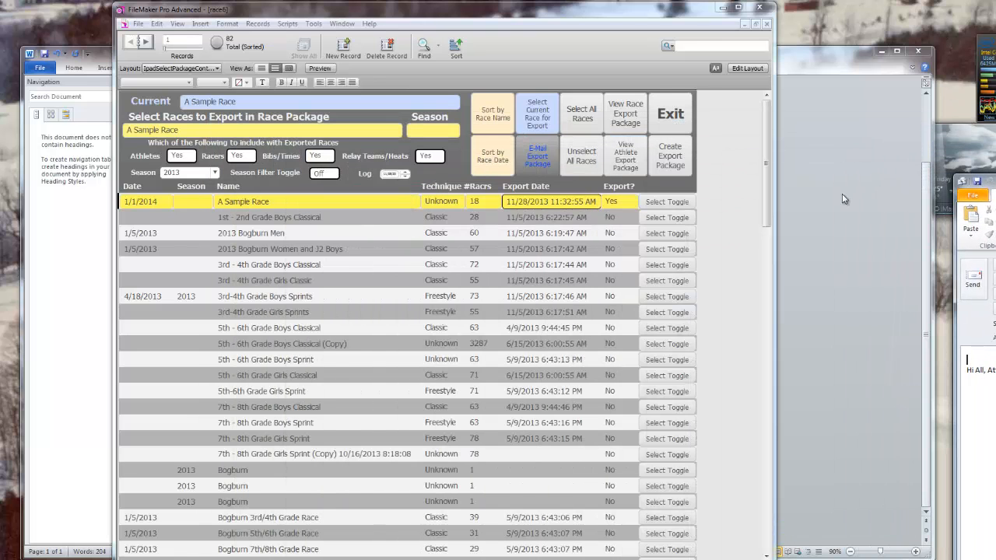